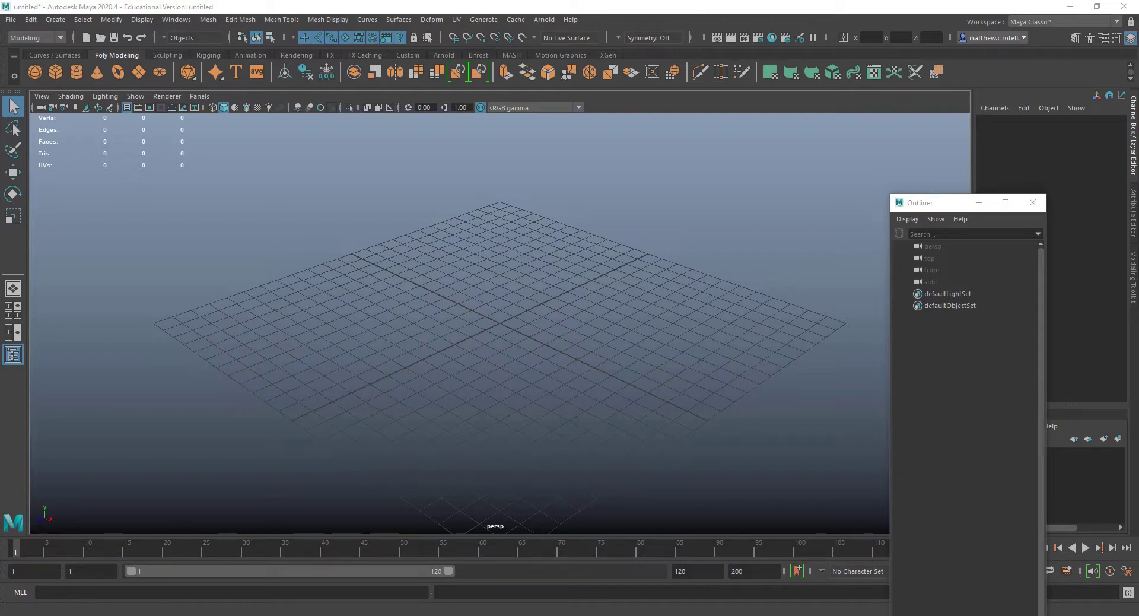
- Switch to File Explorer and examine the scenes and sourceimages folders of the default Maya project, then return to Maya
key("alt+Tab")
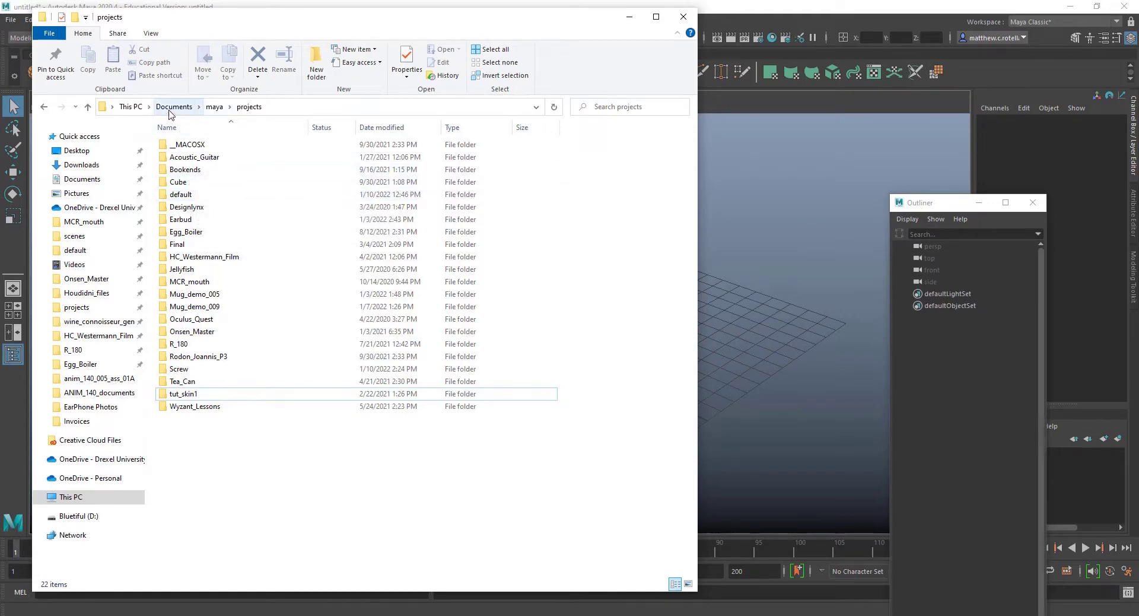
left_click(213, 107)
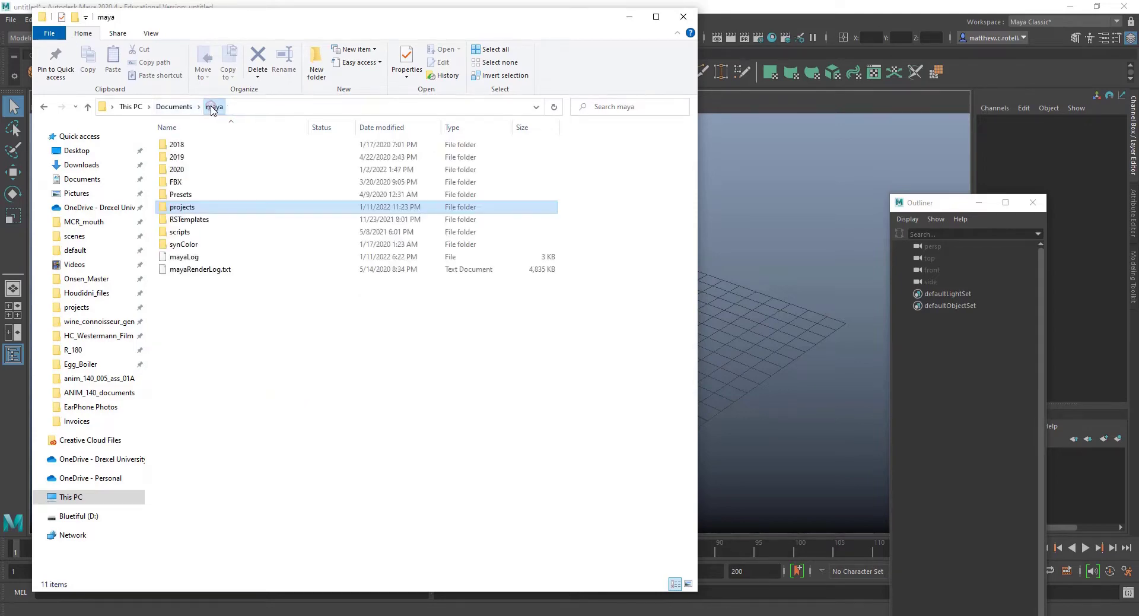
double_click(188, 207)
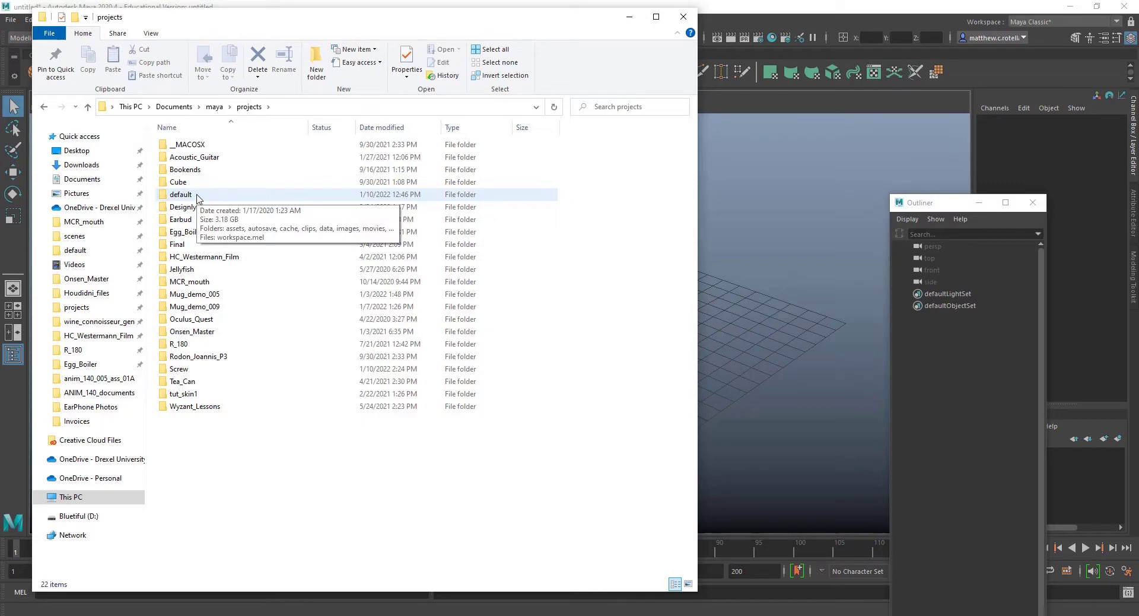
double_click(197, 198)
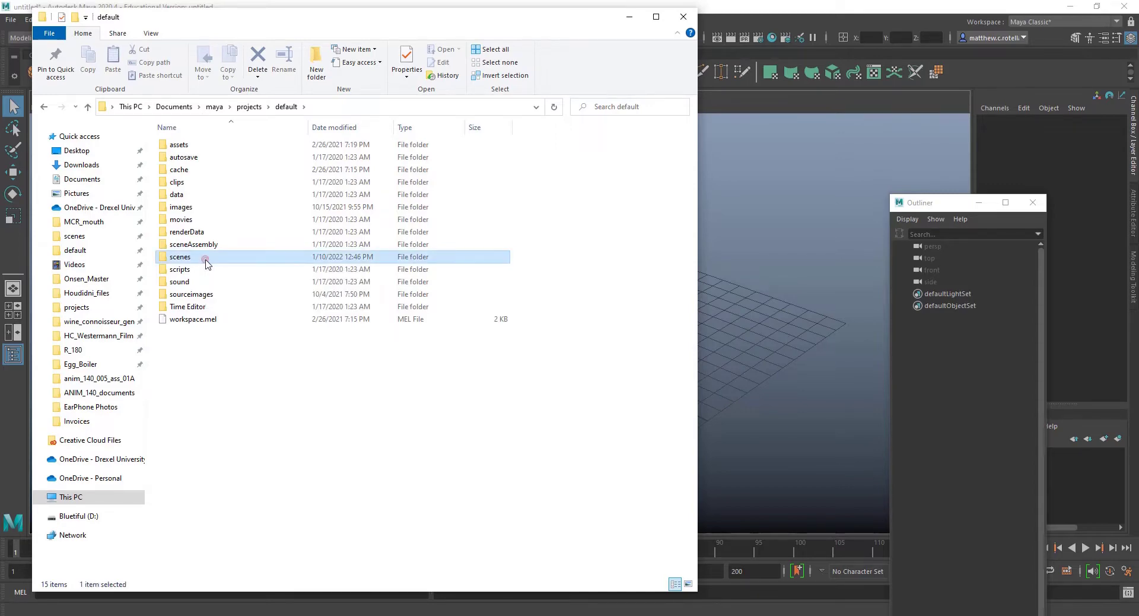
double_click(206, 261)
scroll(392, 261, "down", 2)
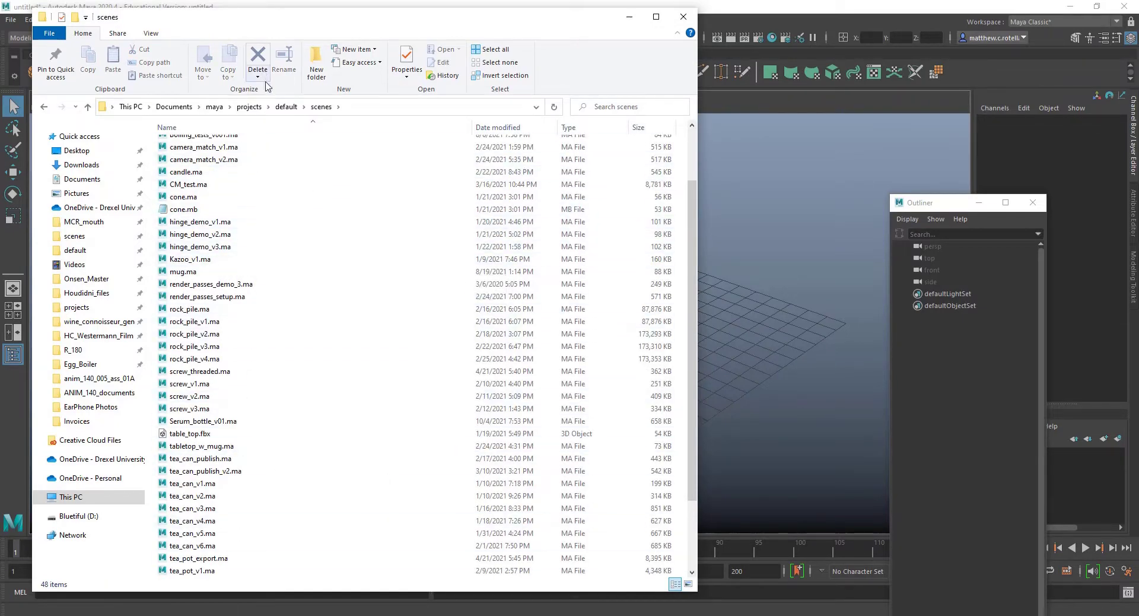
left_click(286, 107)
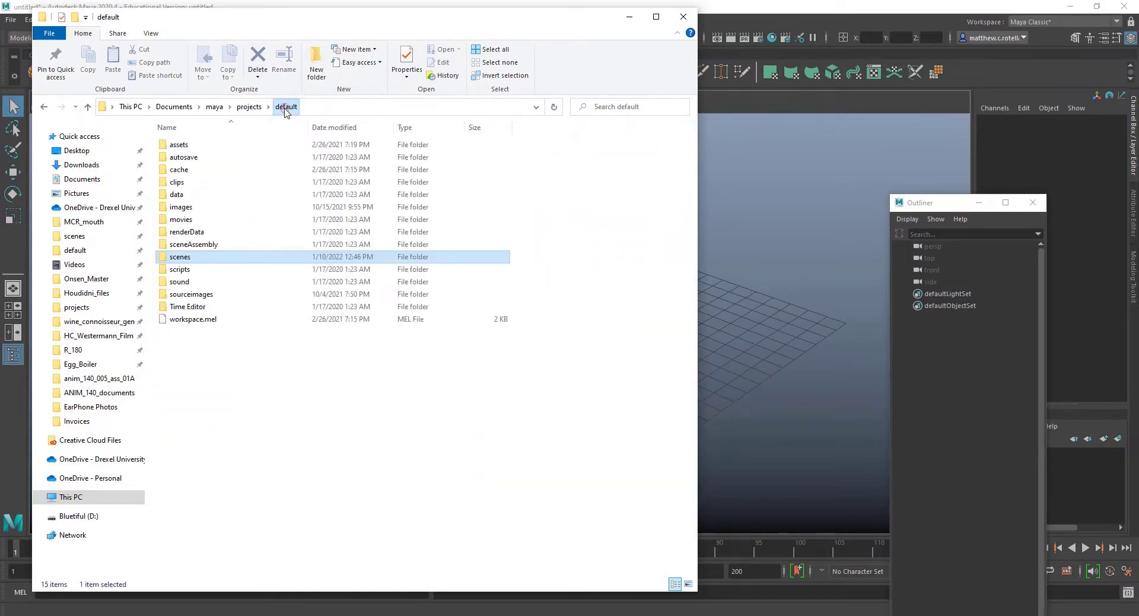
double_click(224, 294)
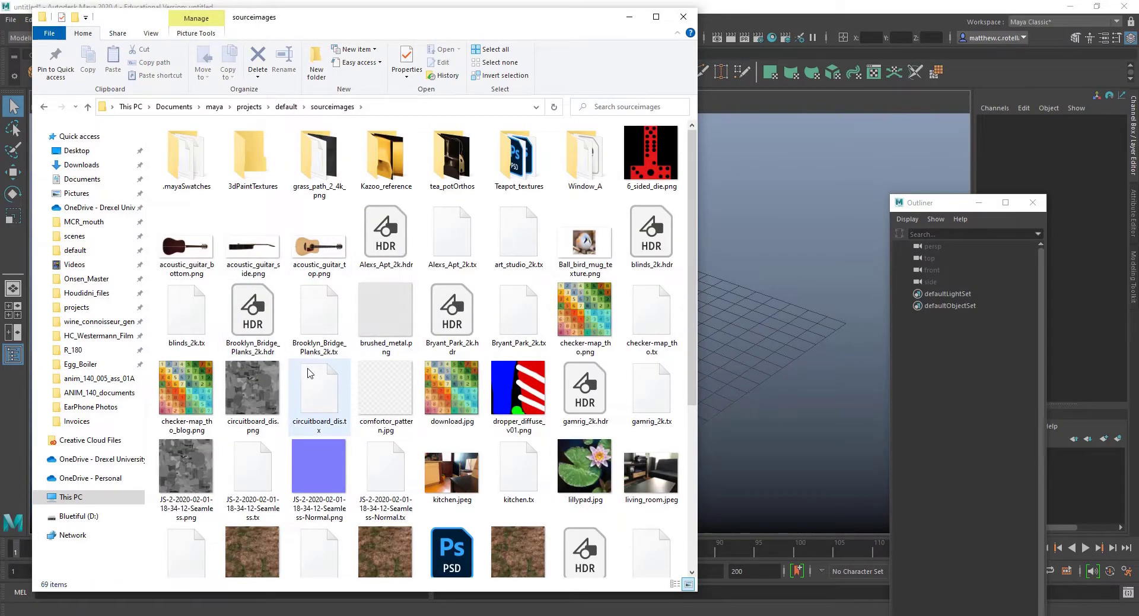
left_click(288, 107)
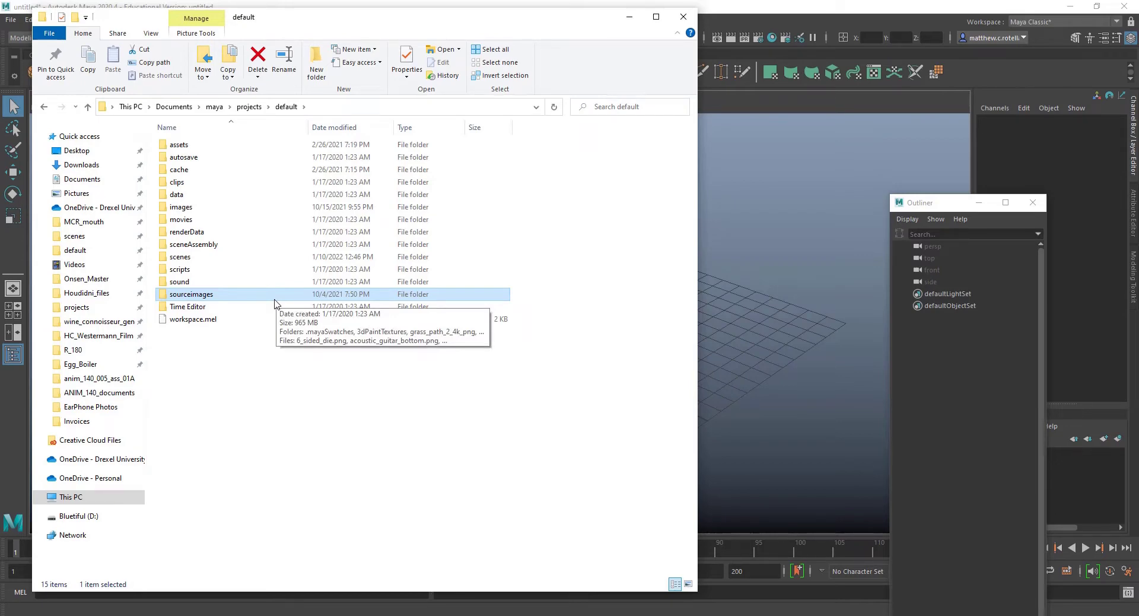
left_click(745, 17)
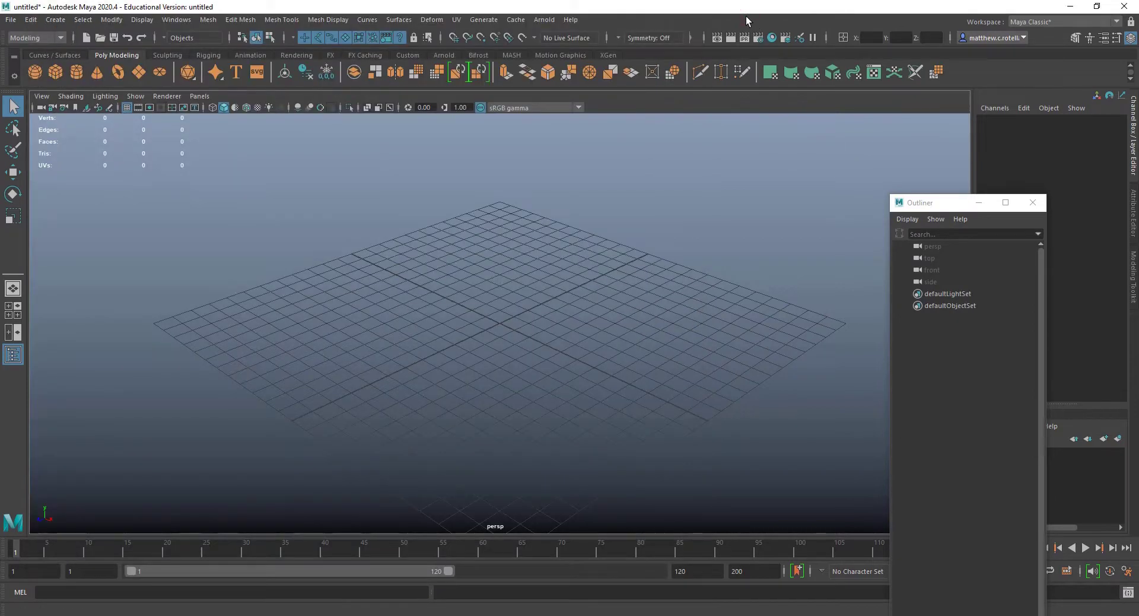
- Create a new project named Test_1 in the Maya projects directory with the default folder locations
left_click(12, 22)
mouse_move(90, 274)
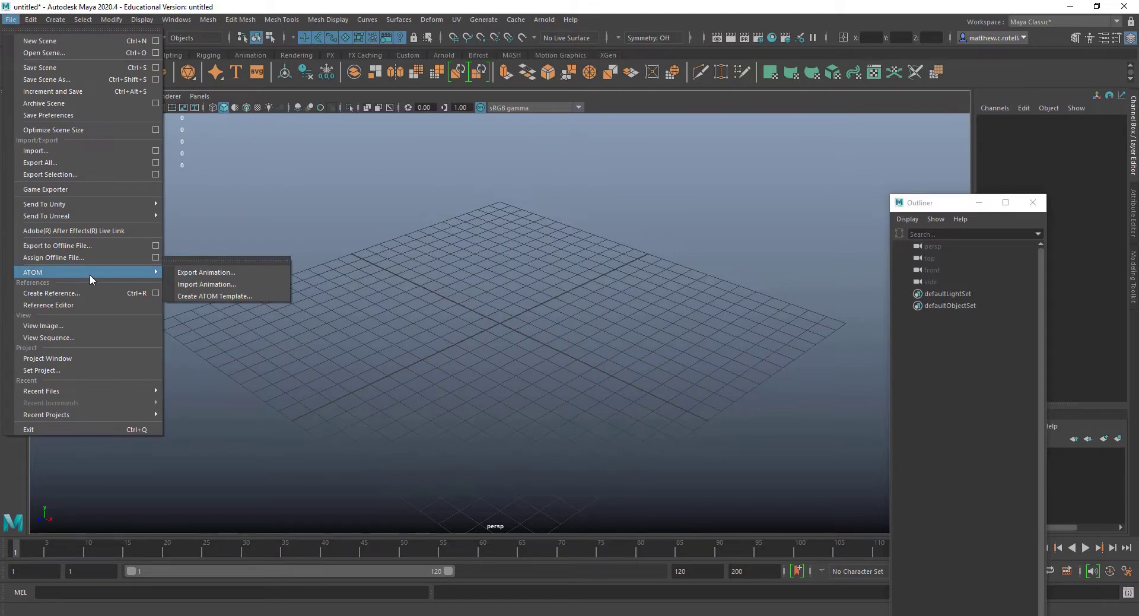
left_click(91, 357)
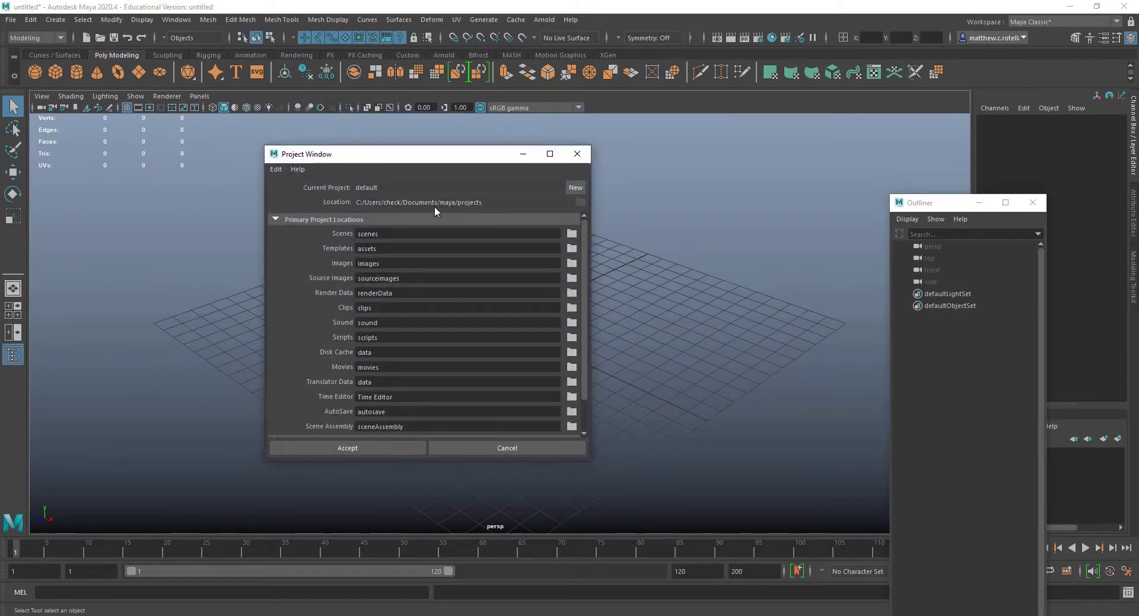
scroll(300, 326, "down", 3)
scroll(302, 325, "up", 3)
left_click(575, 187)
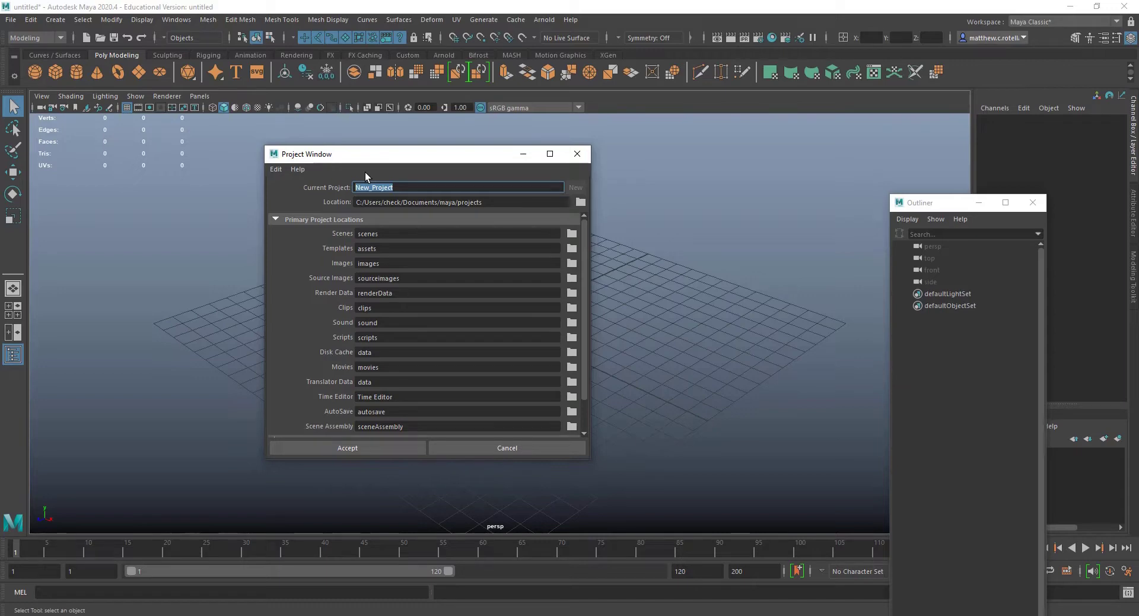
type("Test_1")
left_click(340, 446)
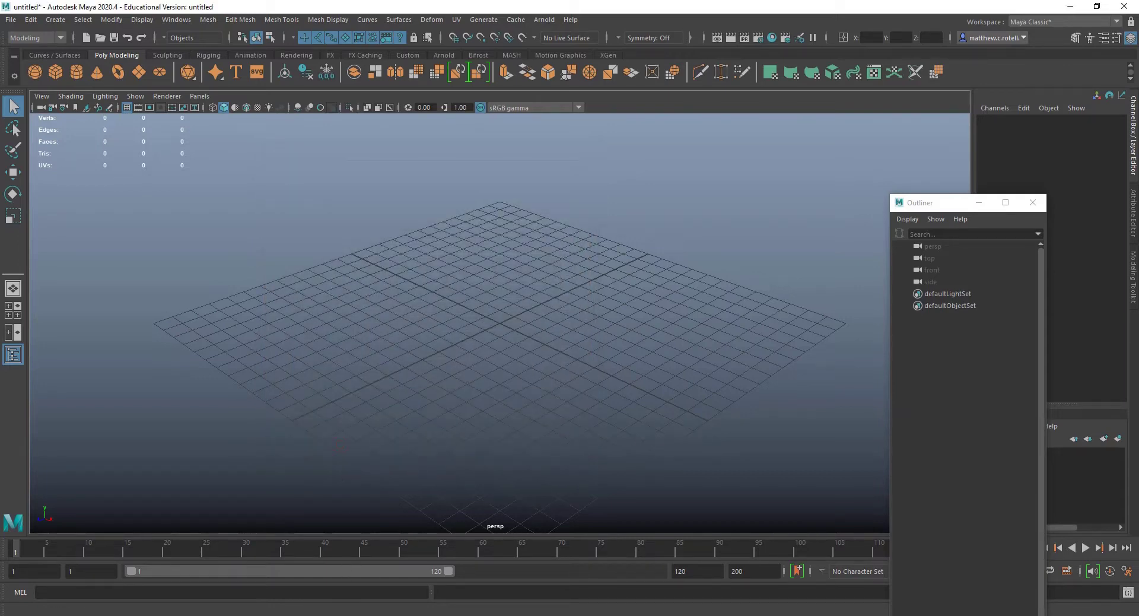
- Switch to File Explorer, examine the folder structure of the Test_1 project, and return to Maya
key("alt+Tab")
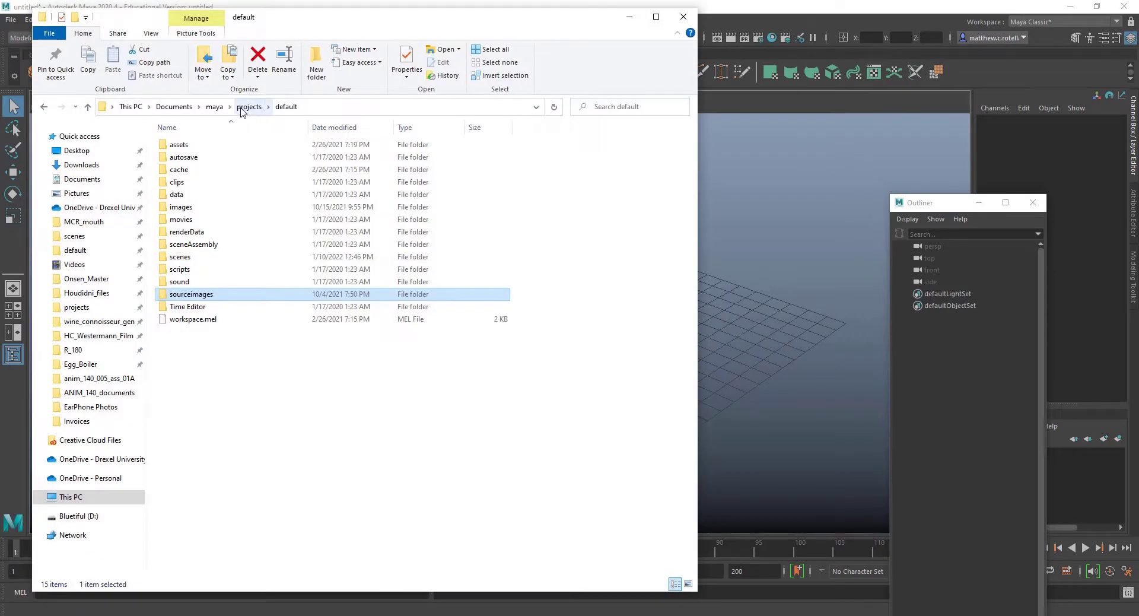
left_click(243, 106)
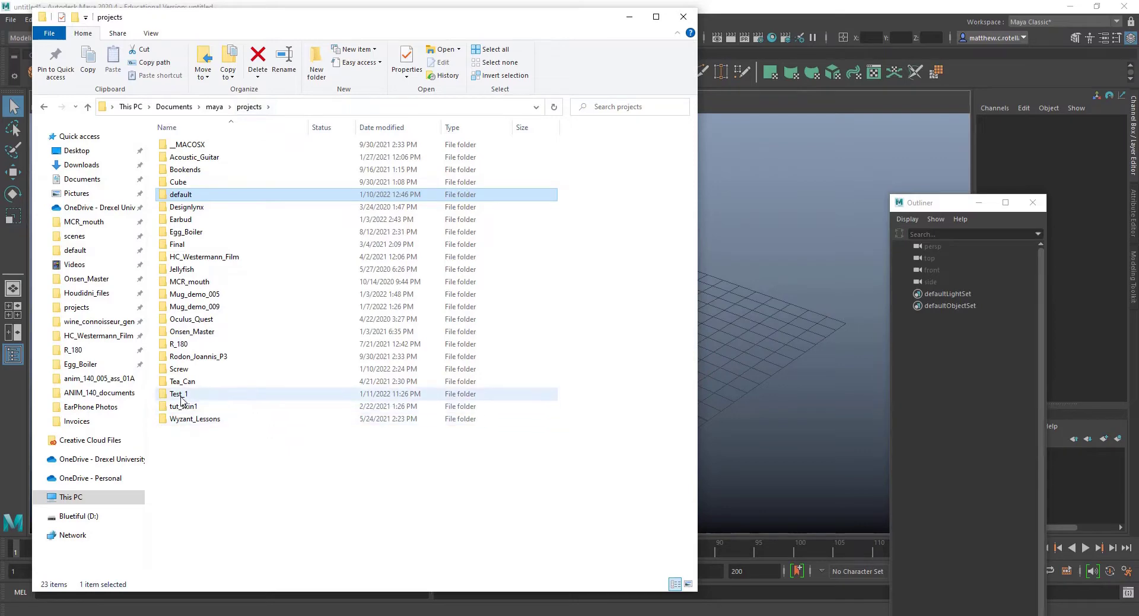
double_click(182, 395)
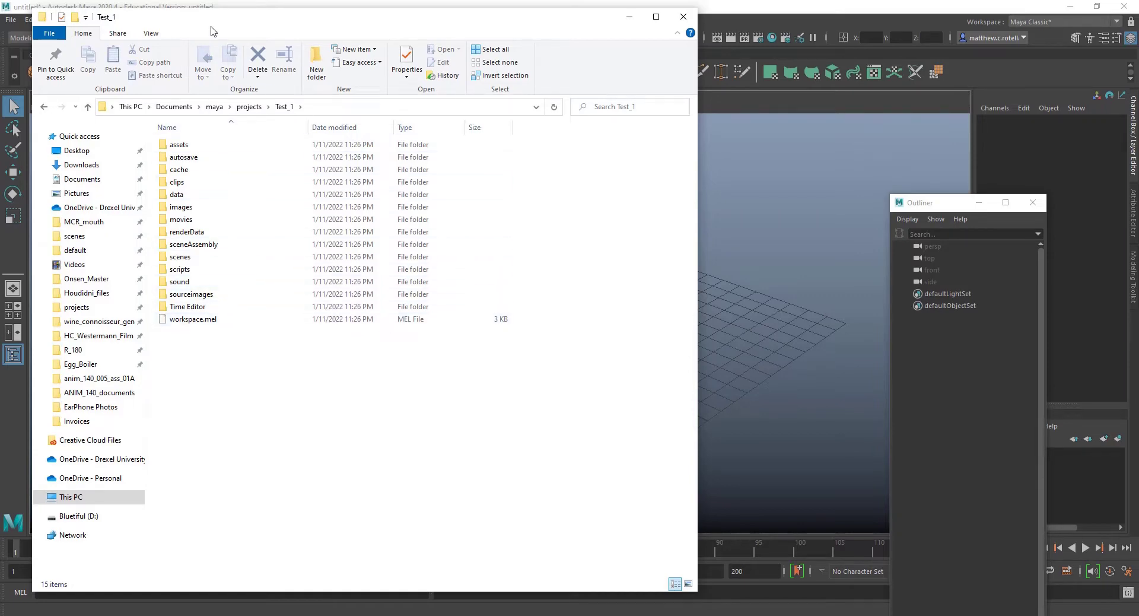
left_click_drag(210, 23, 278, 50)
left_click(191, 5)
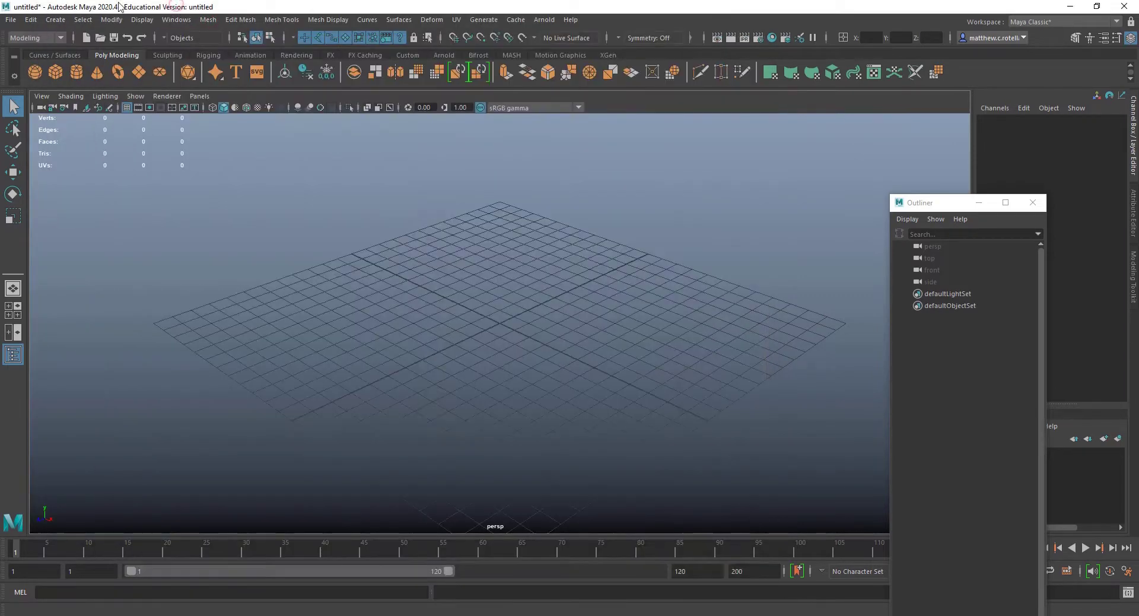
left_click(10, 19)
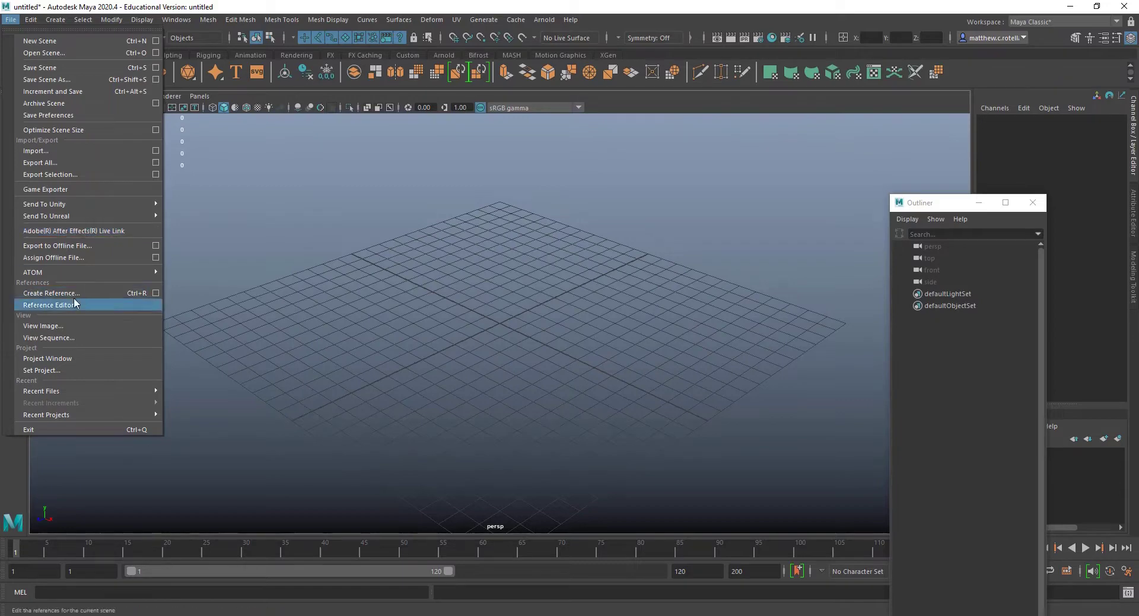
left_click(101, 370)
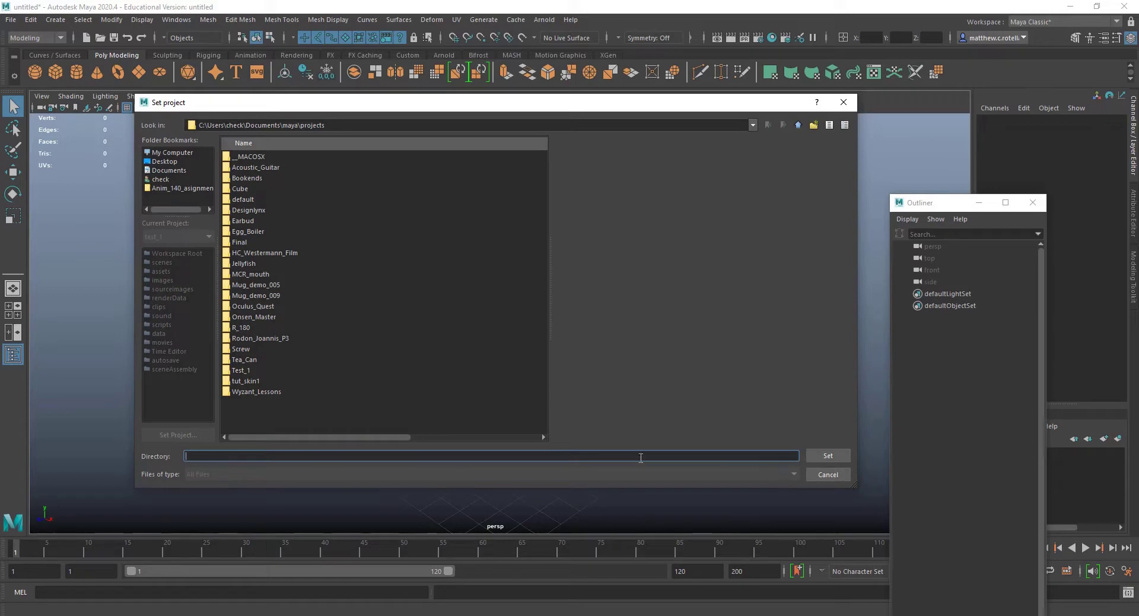
left_click(832, 478)
- Check which project is current in the Project Window and close it without changes
left_click(11, 19)
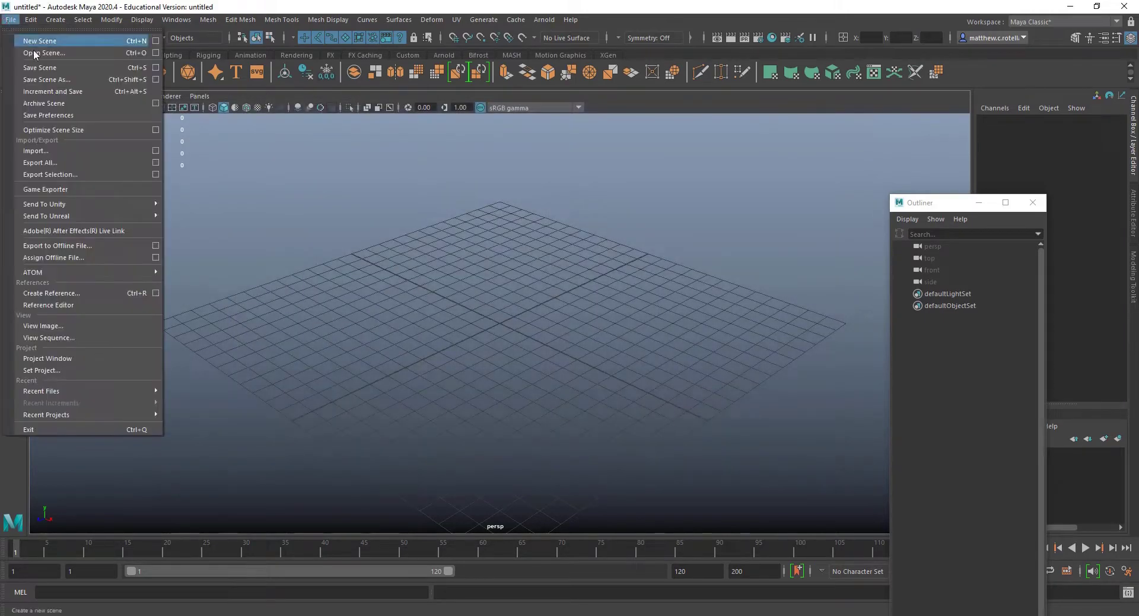
left_click(77, 358)
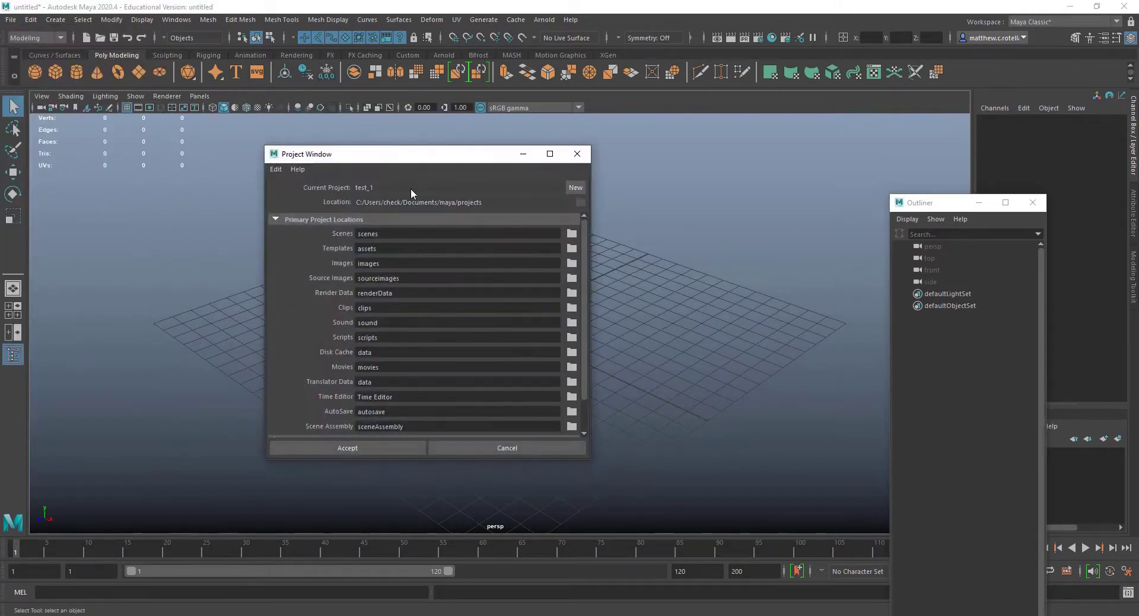
left_click(585, 155)
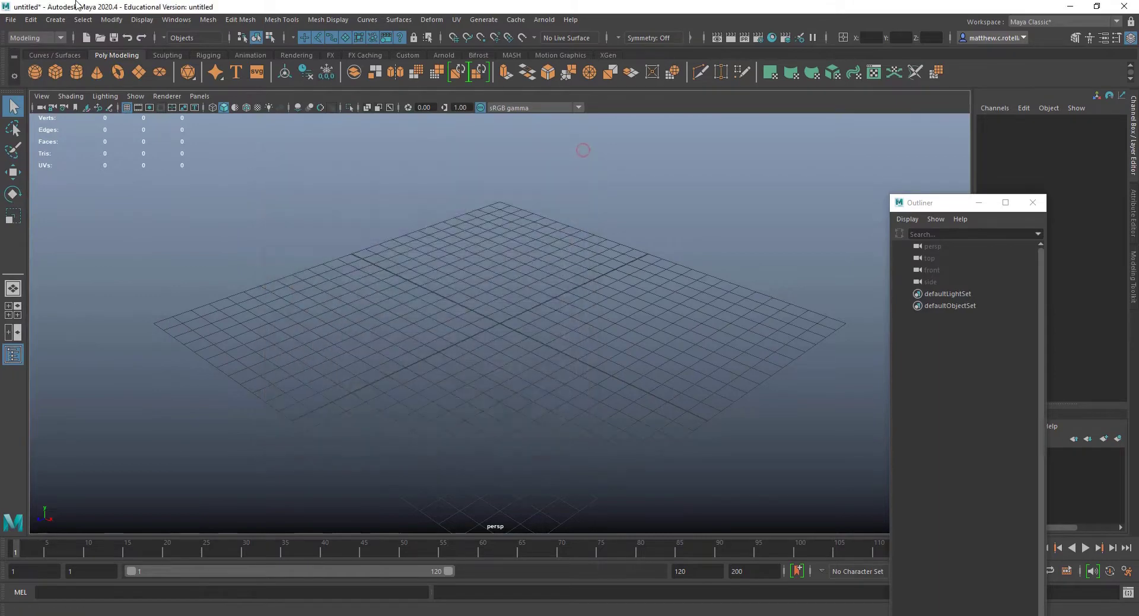
- Set the current project to the Tea_Can folder in the Maya projects directory
left_click(10, 20)
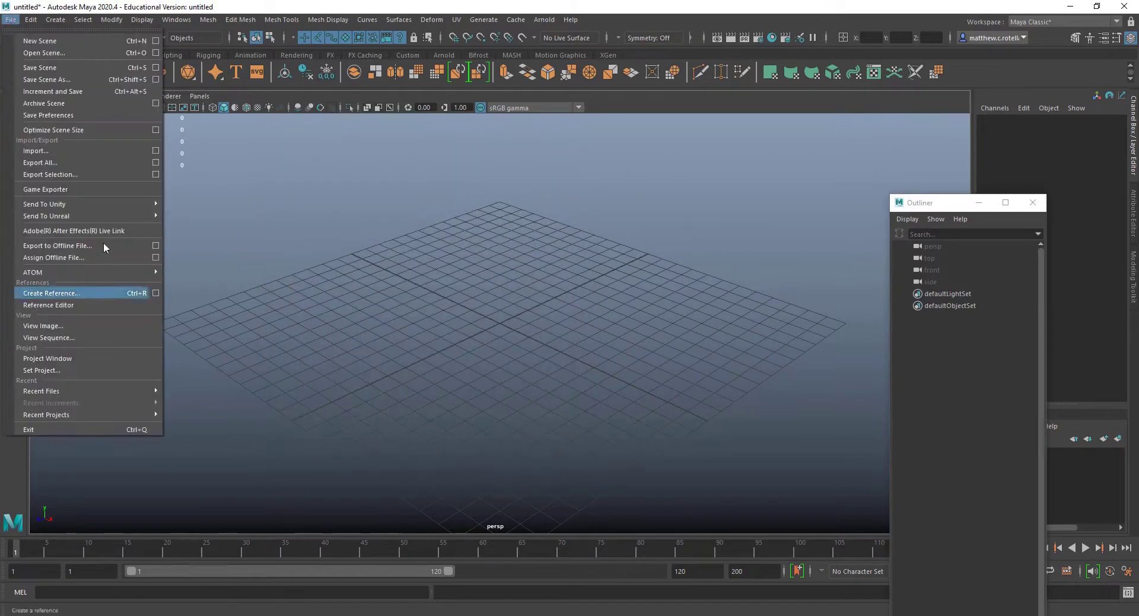
left_click(81, 368)
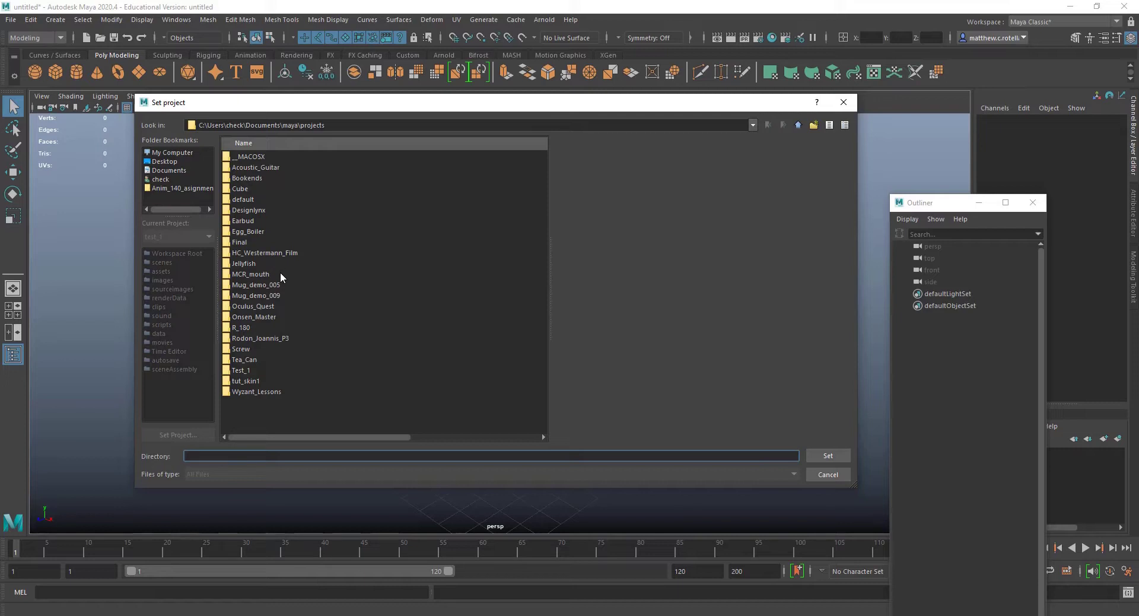
left_click(250, 359)
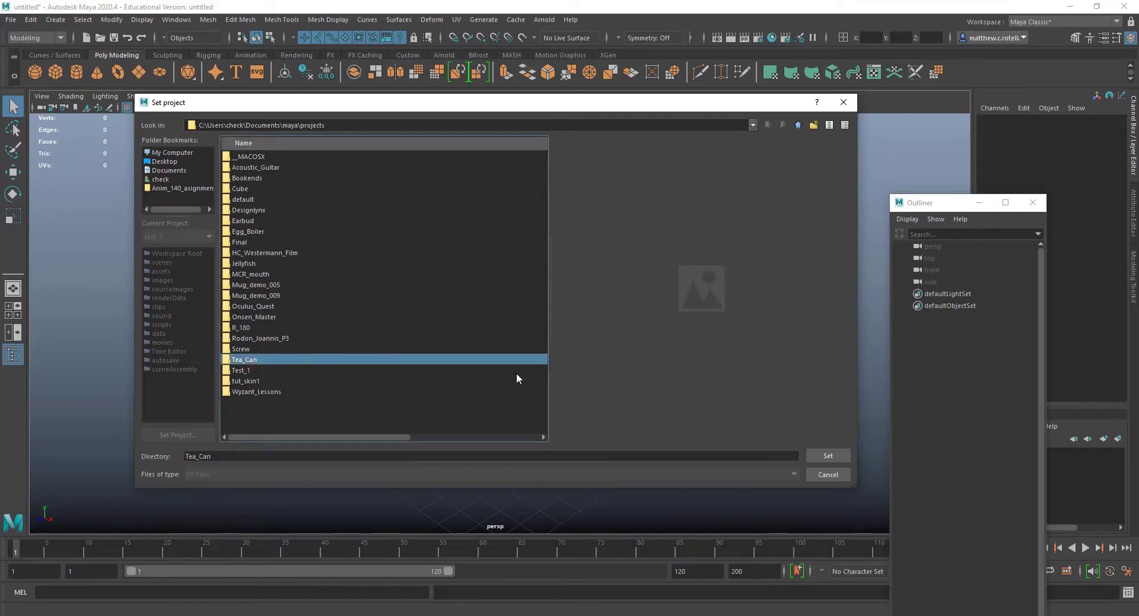
left_click(827, 456)
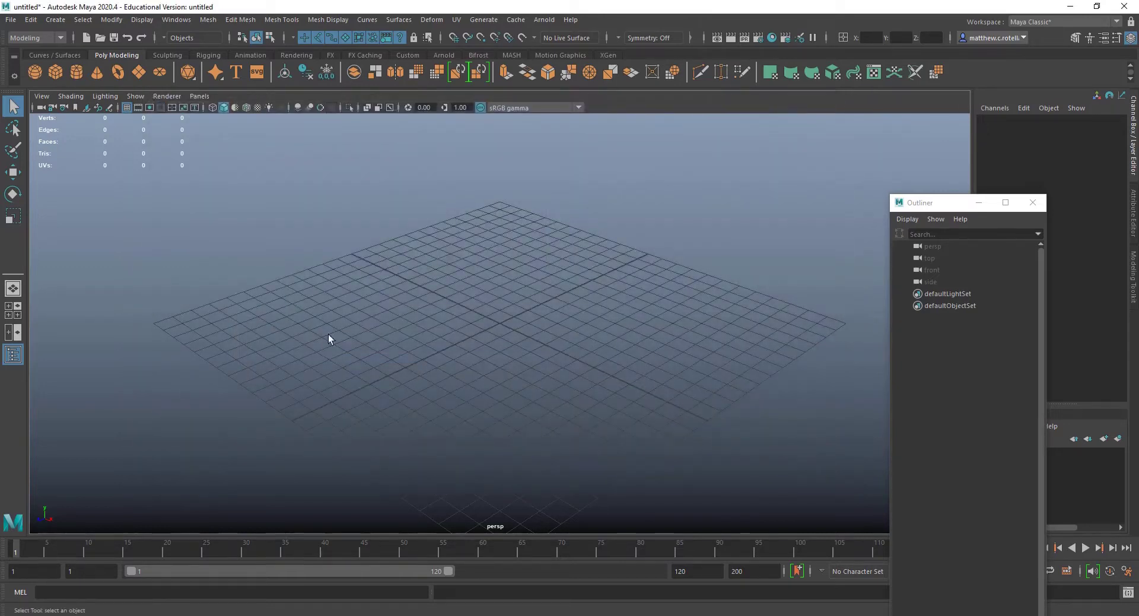
- Open the scene tea_can_v7.ma from the Tea_Can project's scenes folder
left_click(12, 19)
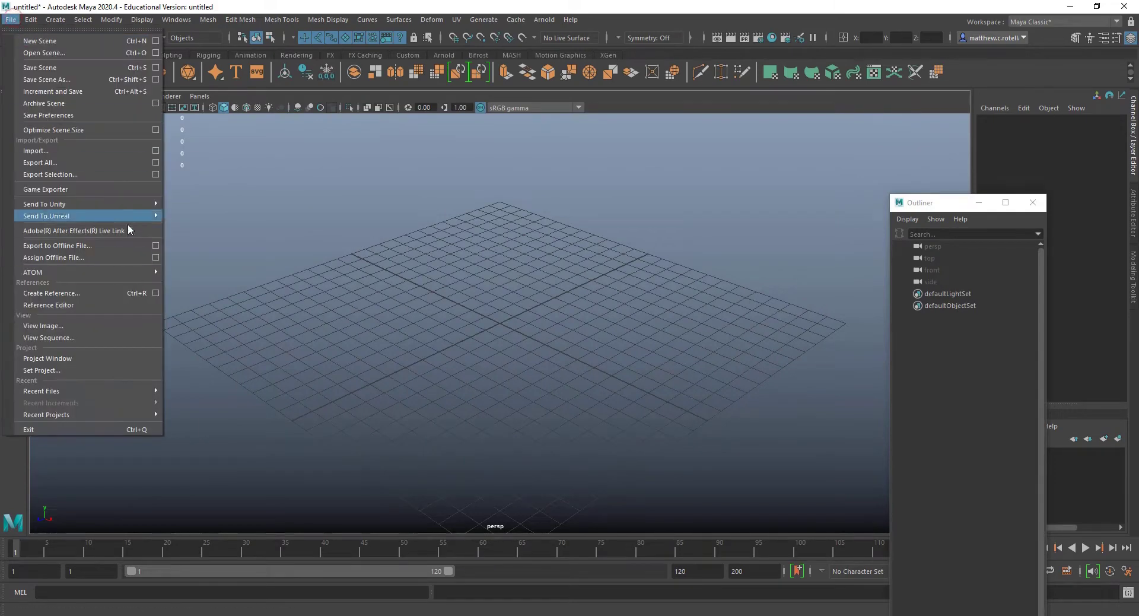
left_click(61, 52)
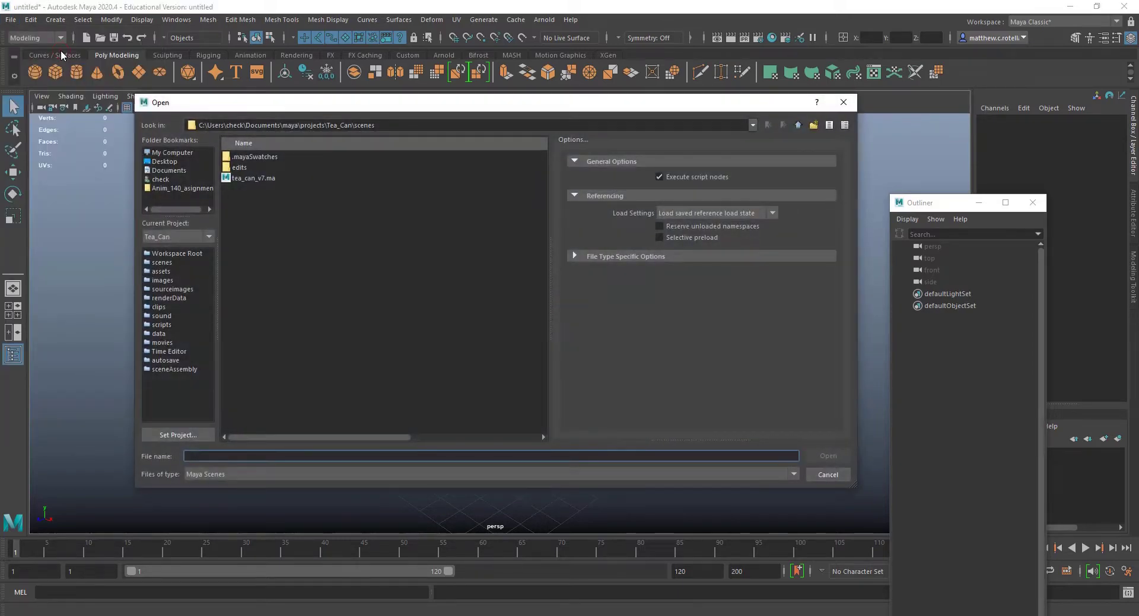
left_click(392, 126)
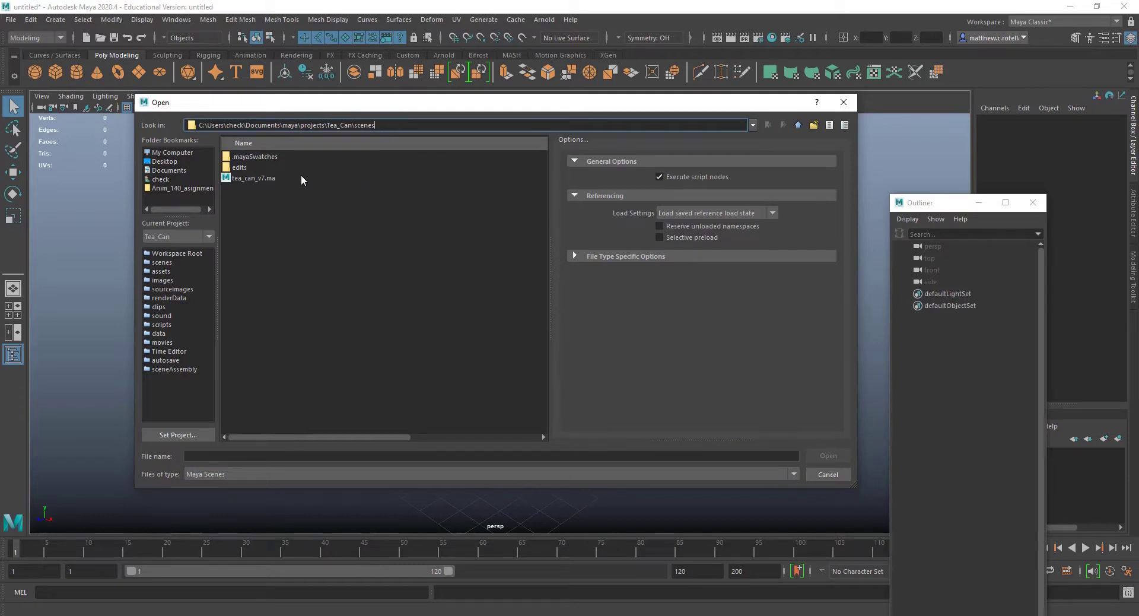
left_click(261, 178)
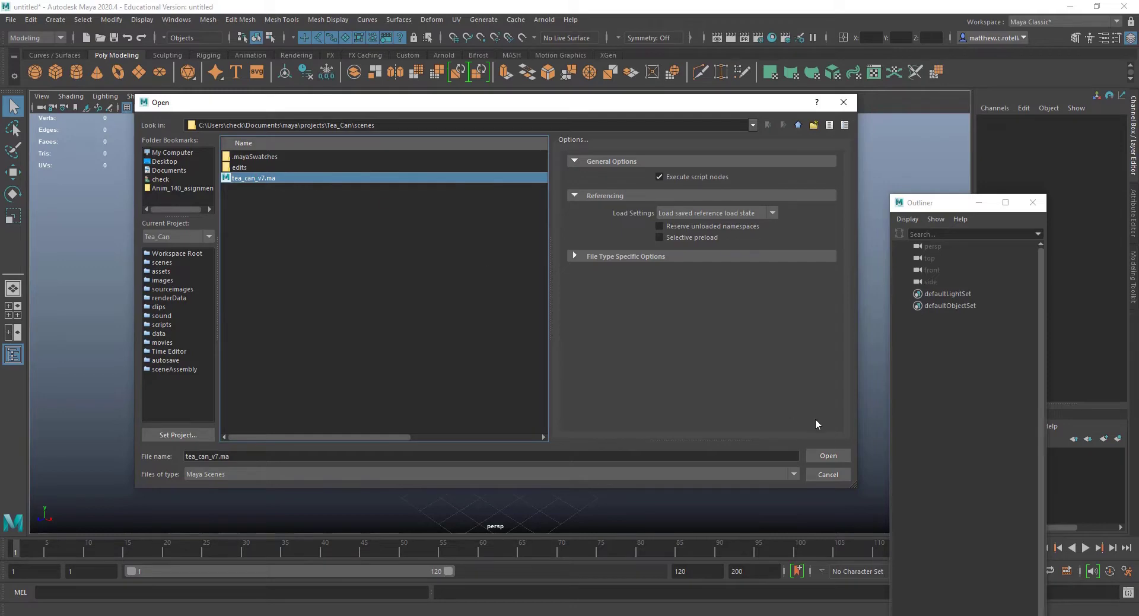
left_click(829, 452)
left_click(560, 316)
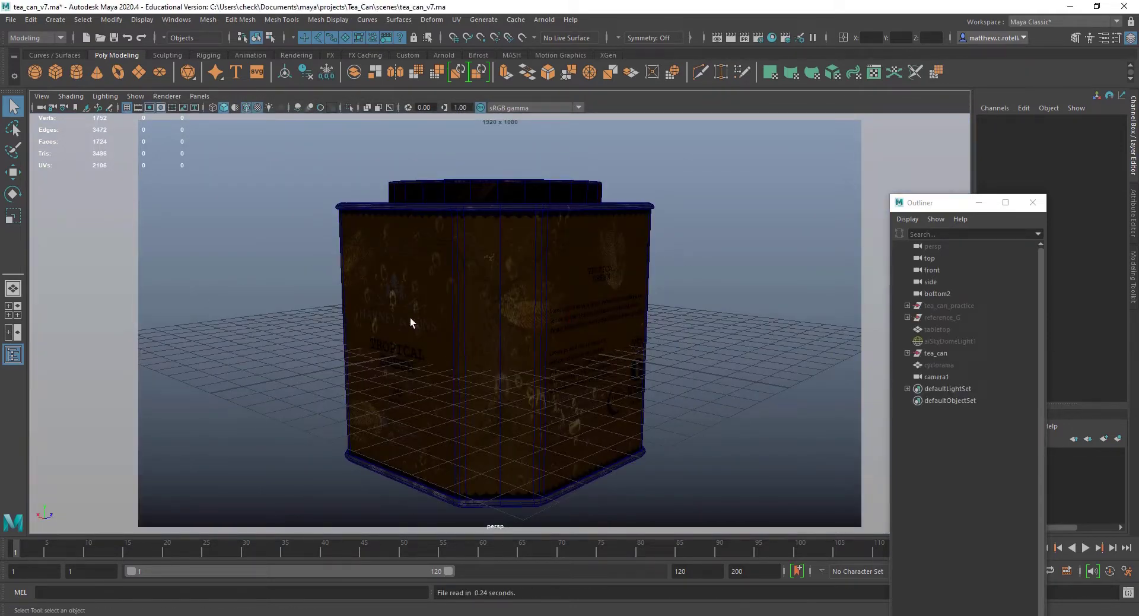
- Examine the textured tea can model from several sides
left_click_drag(420, 324, 446, 326, "alt")
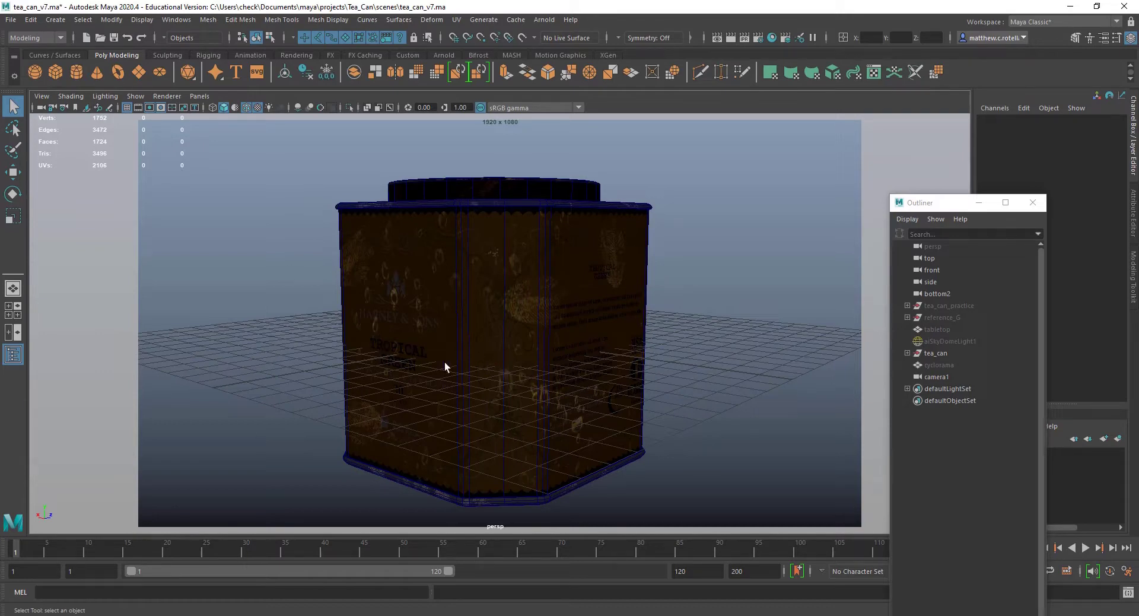
left_click_drag(447, 366, 506, 371, "alt")
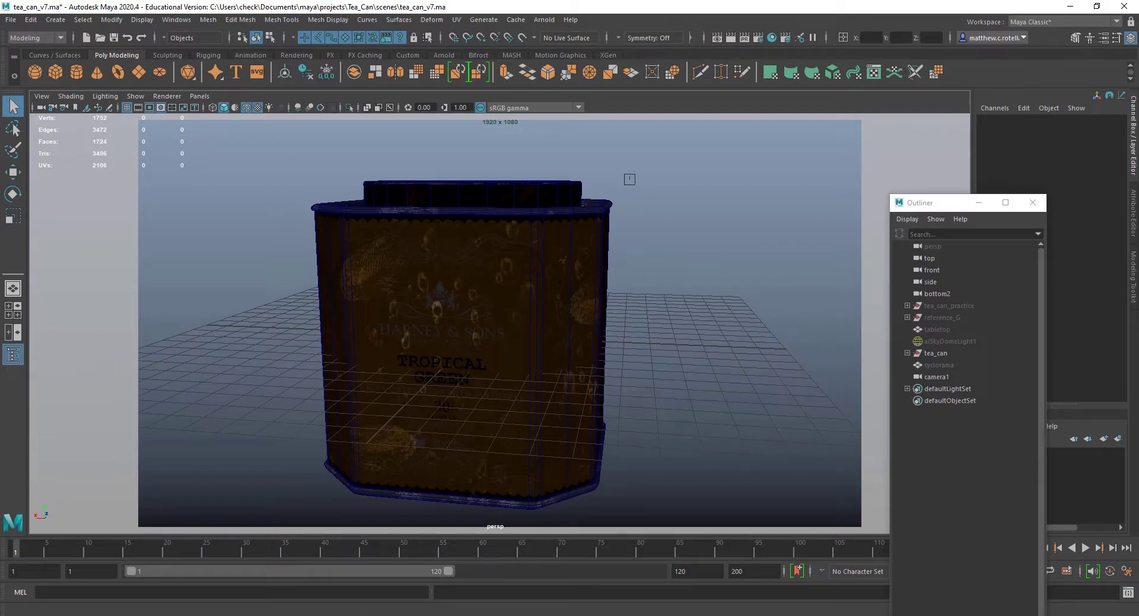
mouse_move(334, 615)
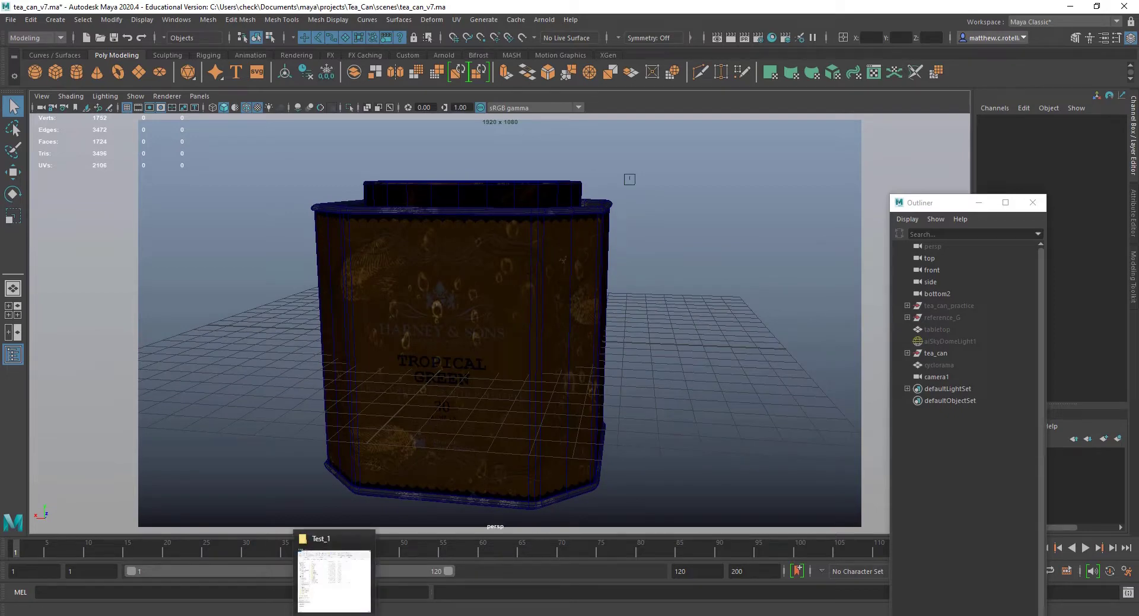
left_click_drag(477, 471, 527, 420, "alt")
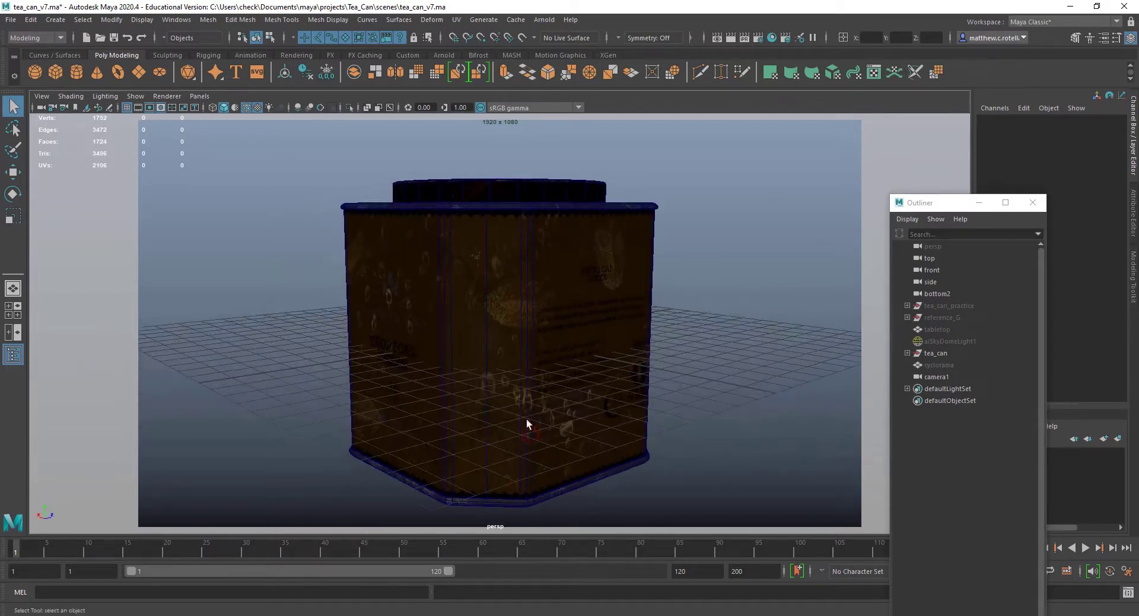
- Unhide the reference_G group in the scene
left_click_drag(478, 312, 499, 338, "alt")
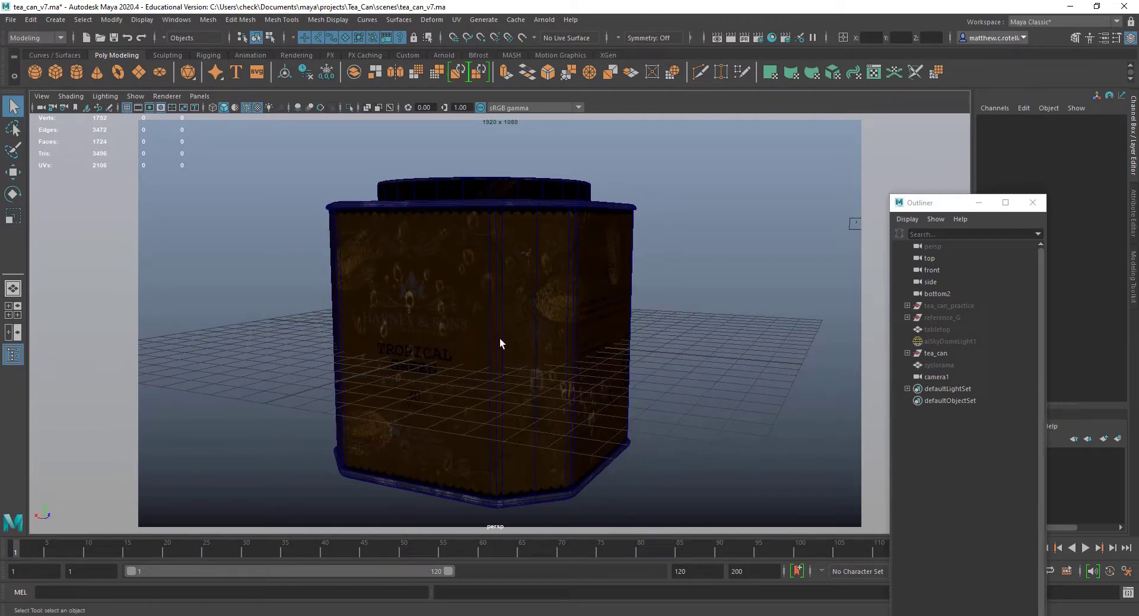
left_click(948, 306)
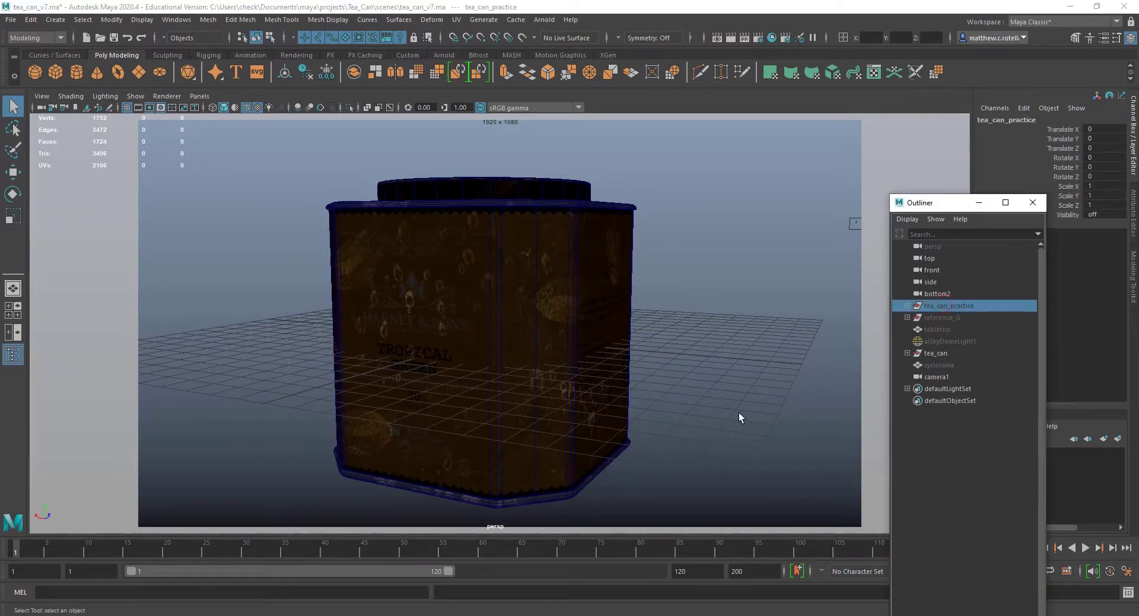
left_click(963, 319)
key("h")
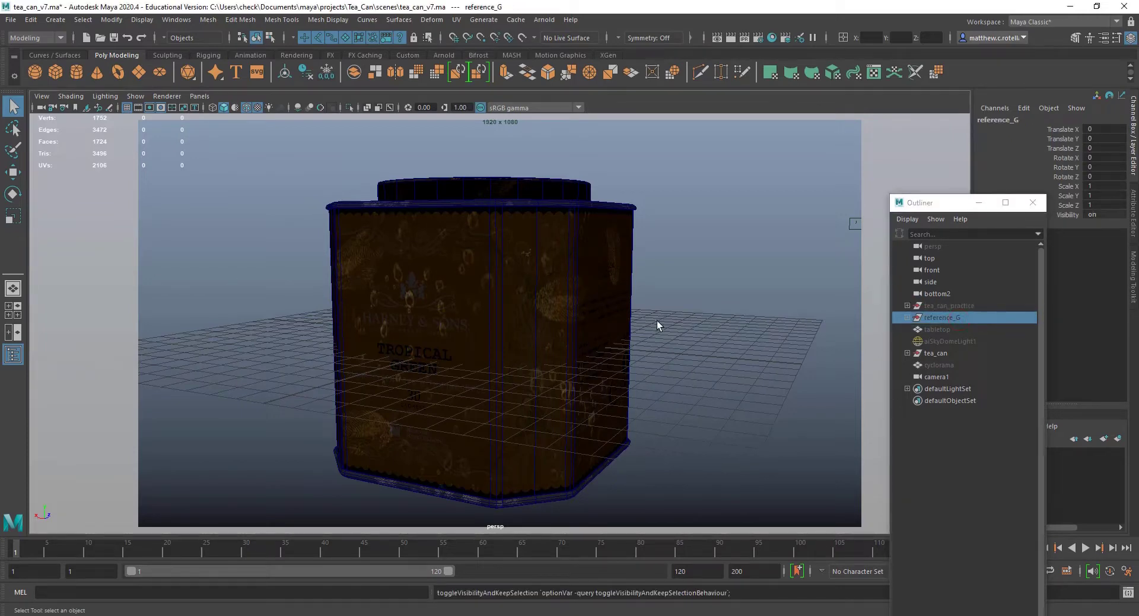
- Inspect the reference images through the tea can in wireframe display, and restore textured shading
key("4")
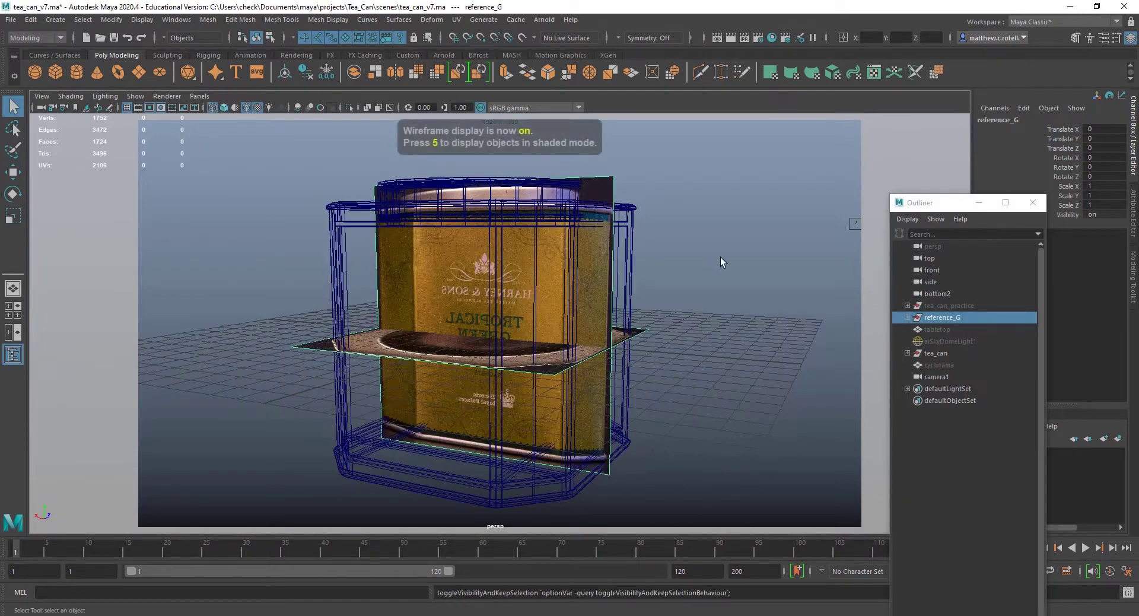
left_click_drag(629, 360, 691, 358, "alt")
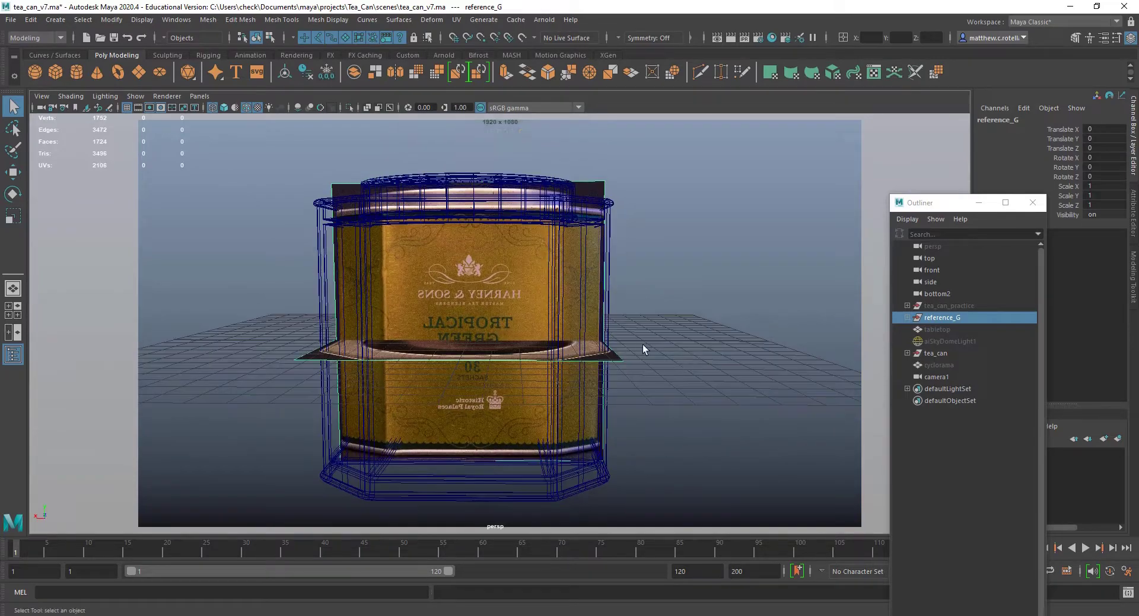
key("5")
key("6")
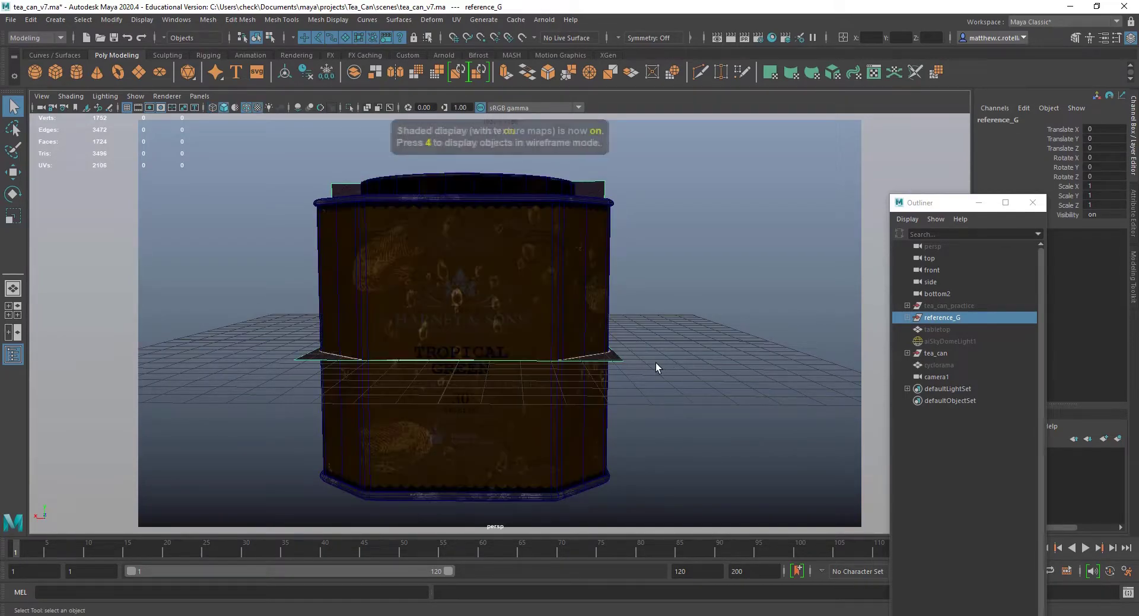
- Inspect the sourceimages path of the specular colour file texture in the Hypershade, and close the Hypershade
left_click(771, 38)
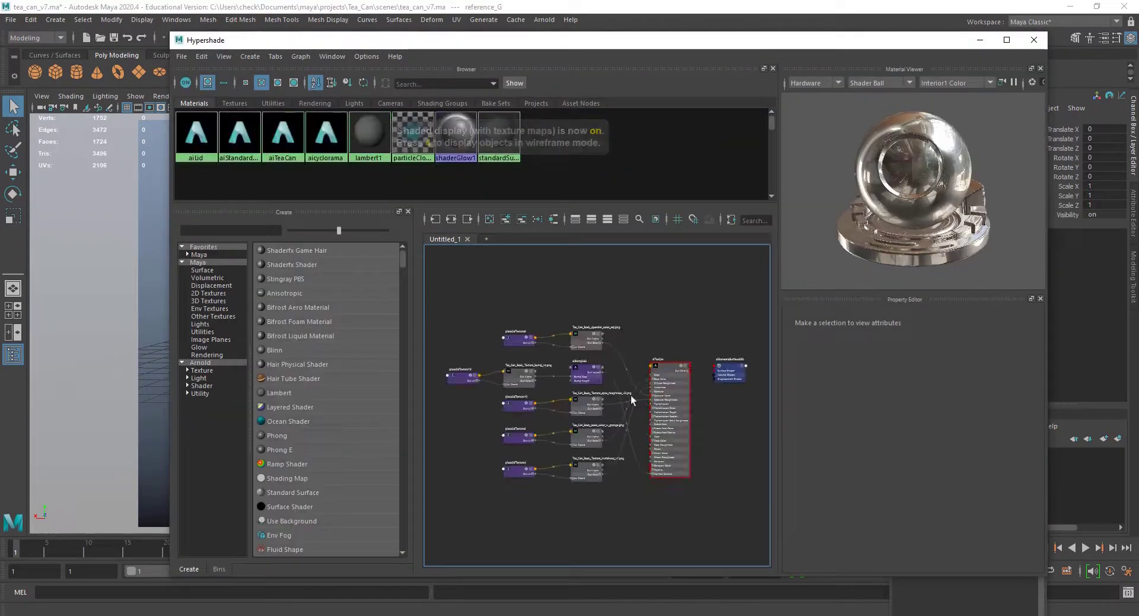
left_click(583, 374)
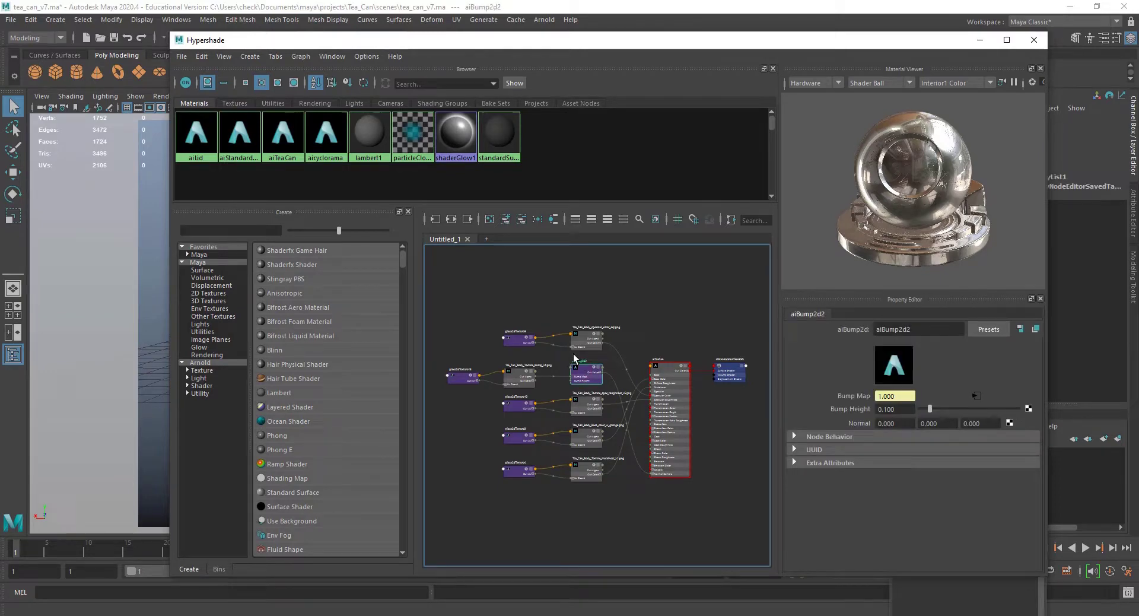
left_click(587, 340)
left_click_drag(944, 412, 908, 413)
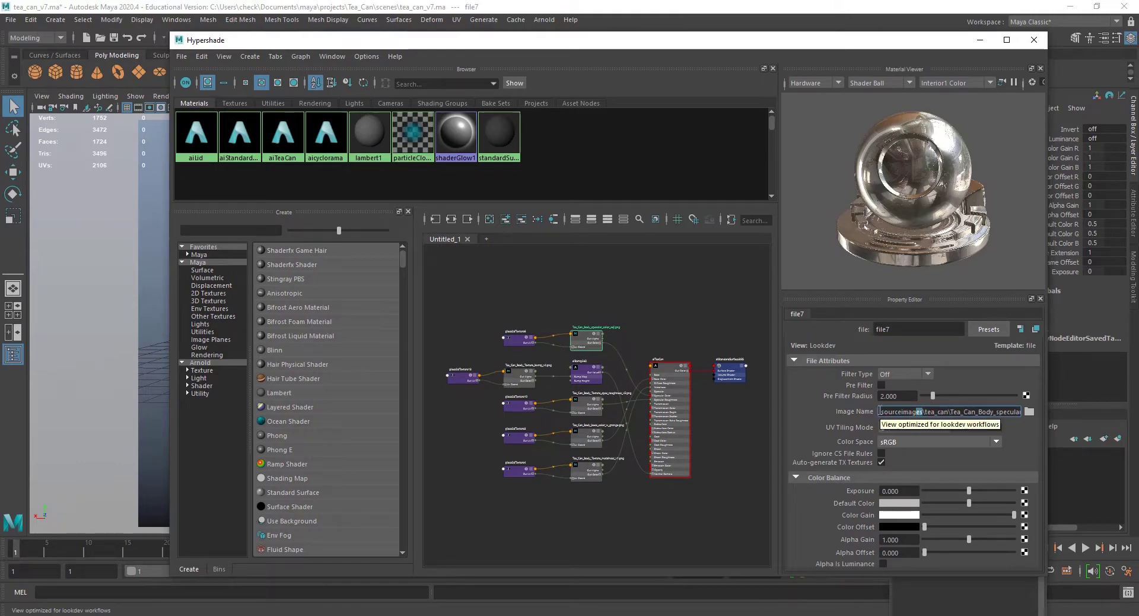
left_click_drag(880, 412, 927, 413)
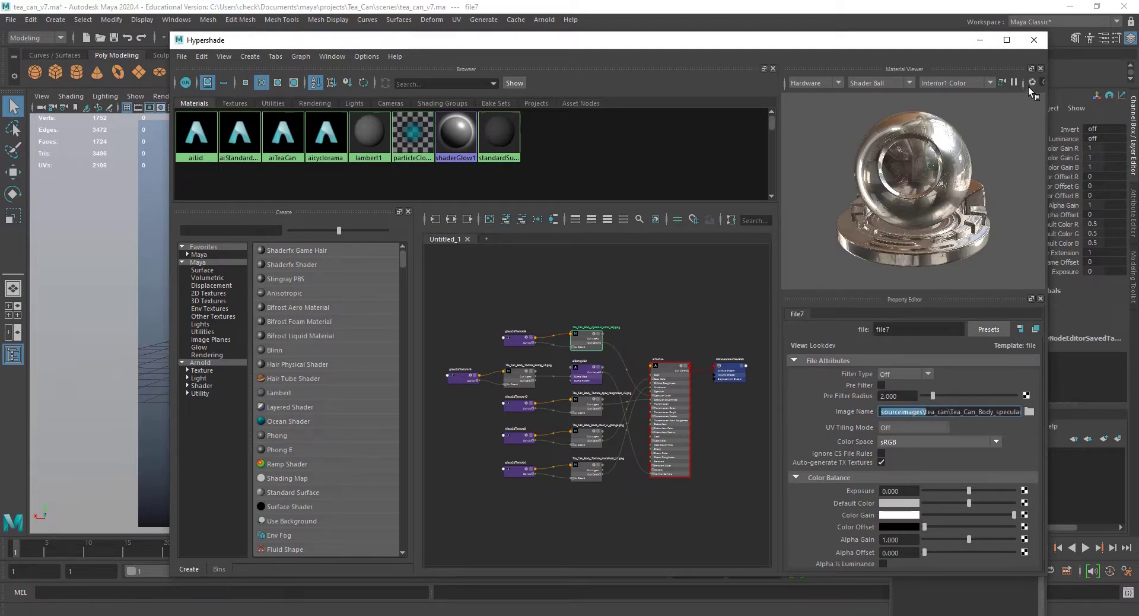
left_click(1034, 41)
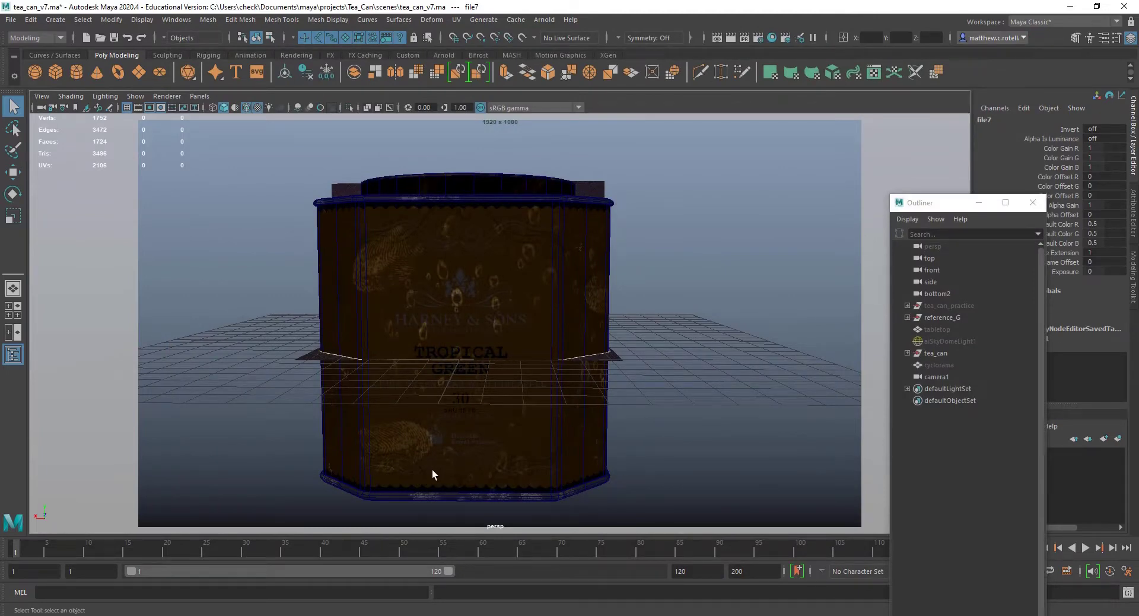
- Switch to File Explorer and go up from Test_1 to the Maya projects folder to view all project folders
scroll(432, 468, "up", 2)
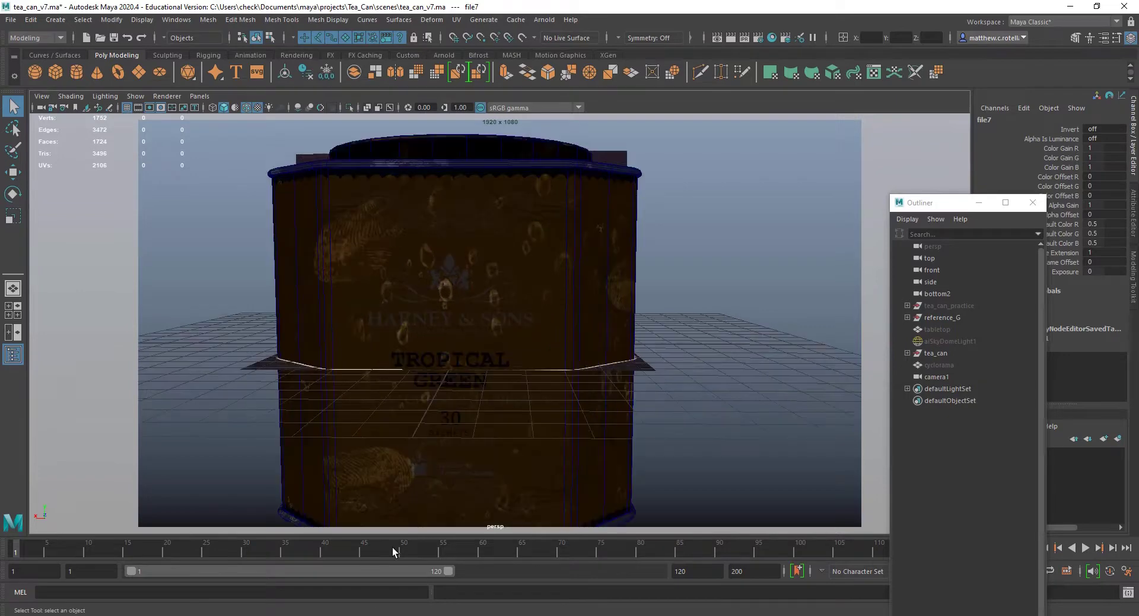
left_click(367, 615)
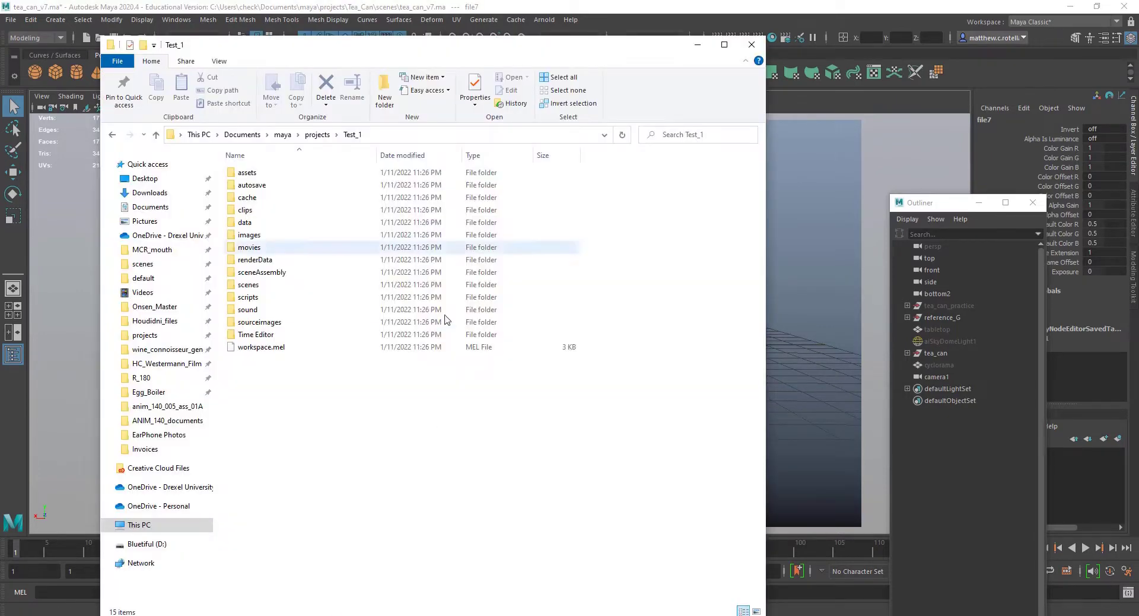
left_click(317, 134)
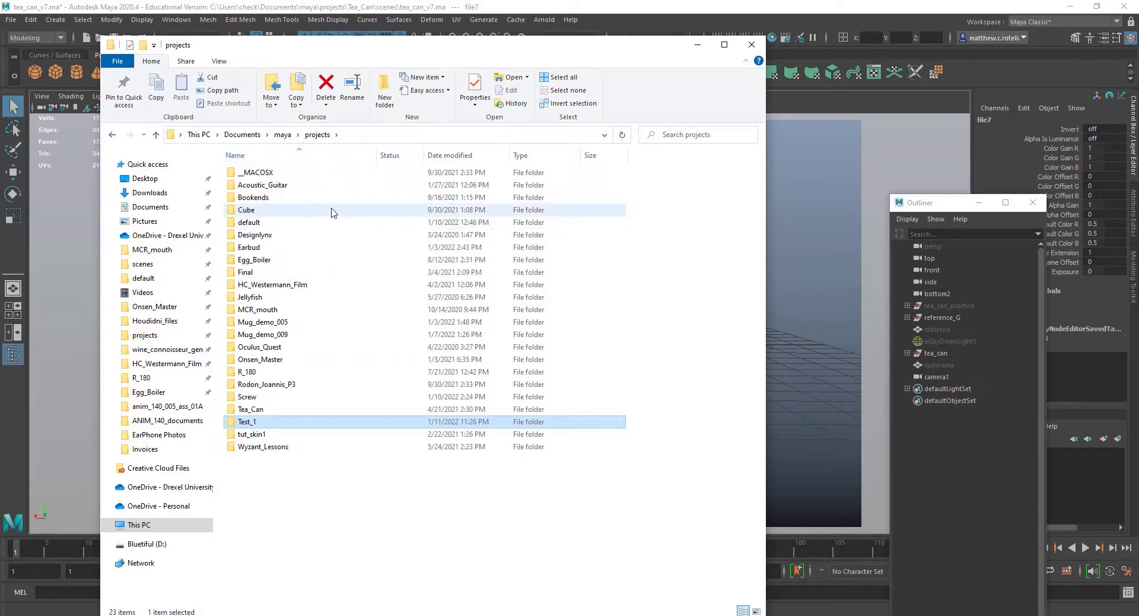
left_click_drag(339, 51, 333, 27)
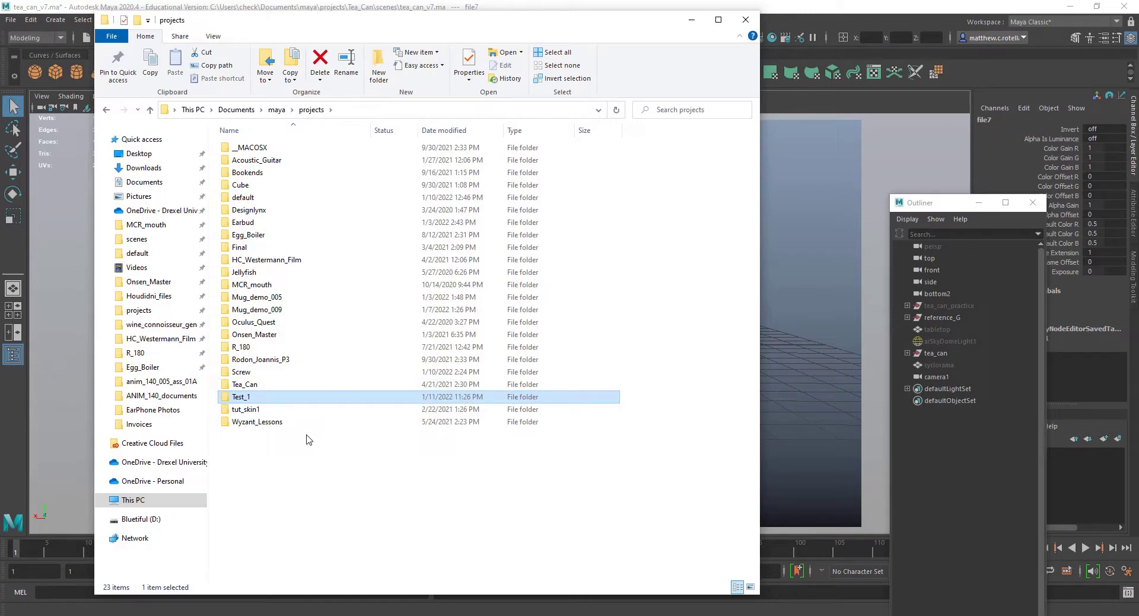
left_click(11, 20)
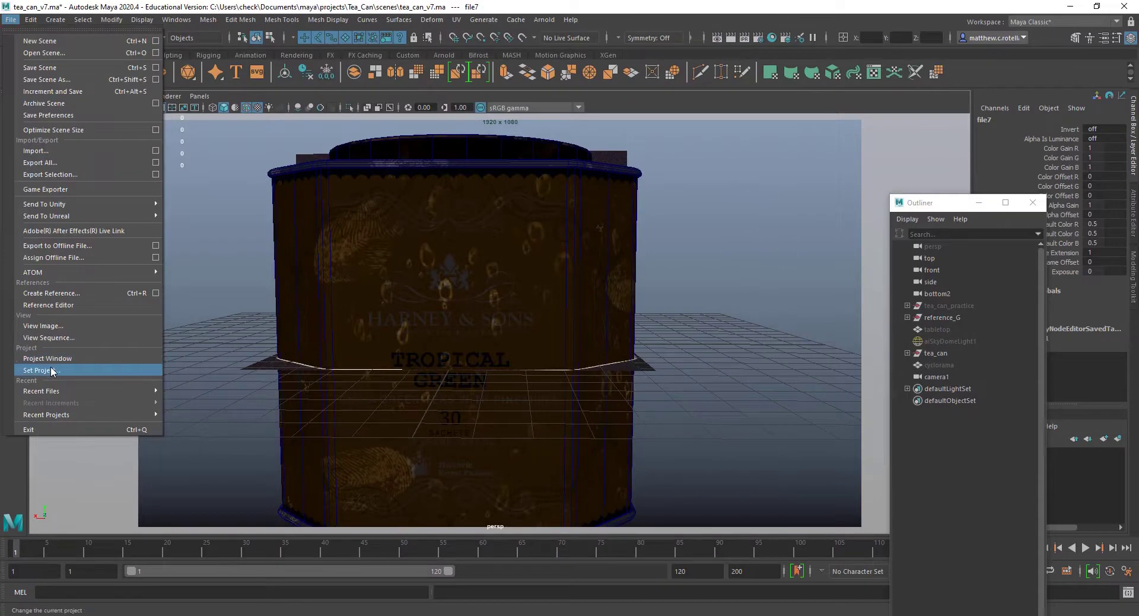
left_click(614, 433)
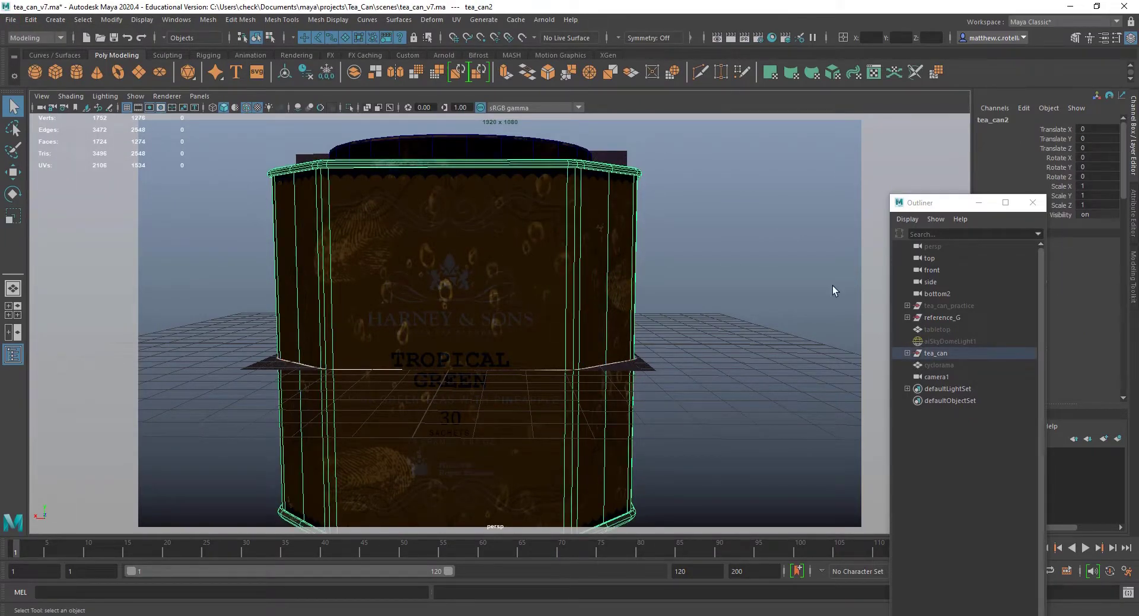
scroll(487, 285, "down", 6)
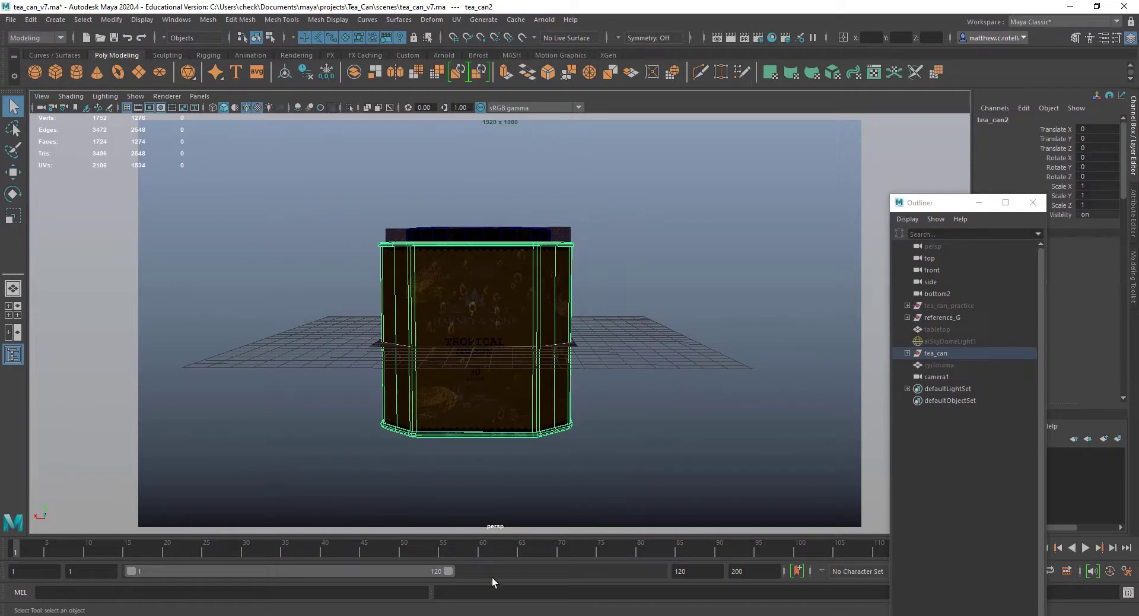
- Switch to File Explorer and examine the Tea_Can project folder and the contents of its scenes folder
left_click(369, 615)
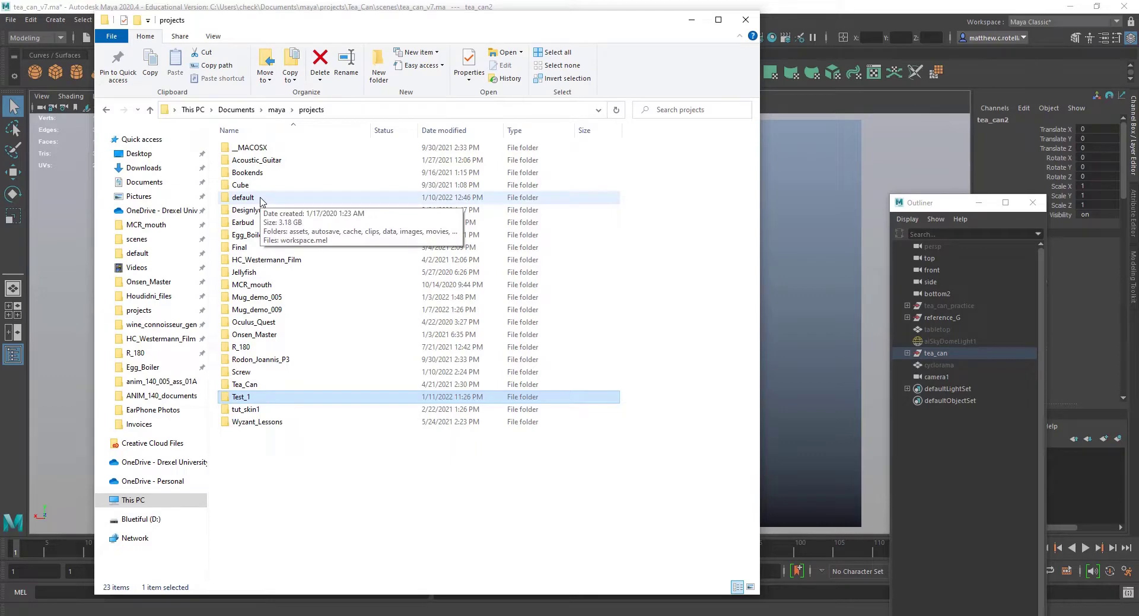
double_click(246, 385)
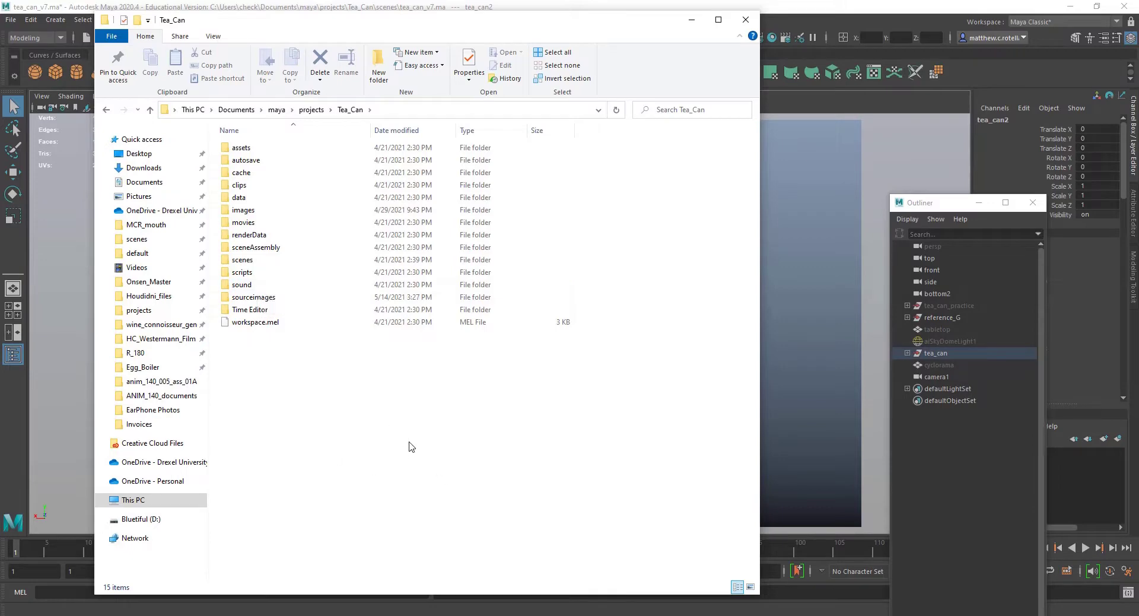
double_click(250, 265)
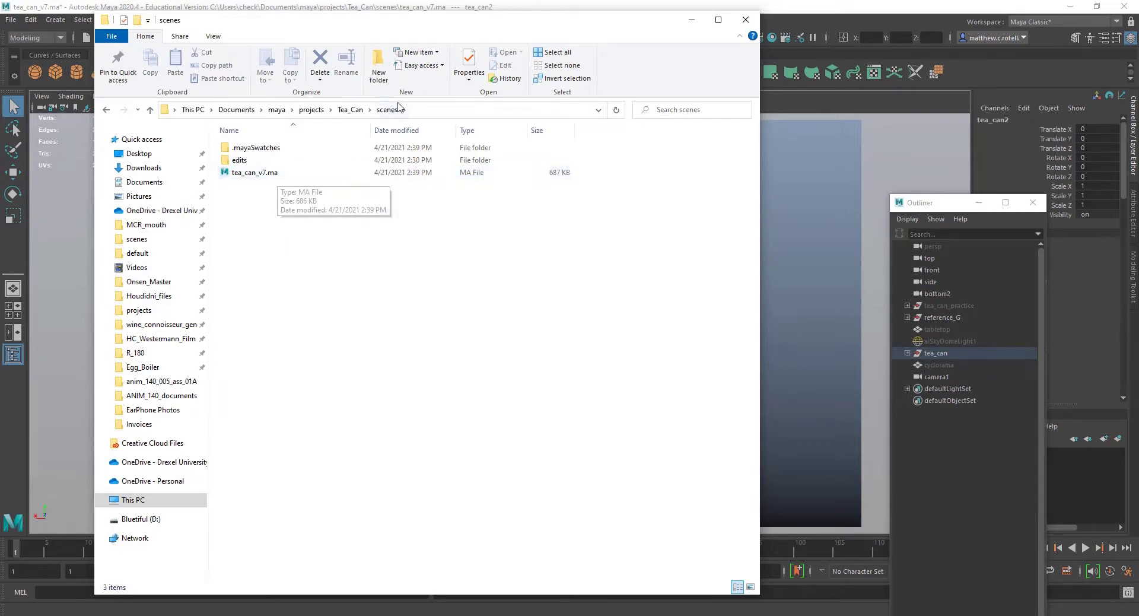
left_click(353, 111)
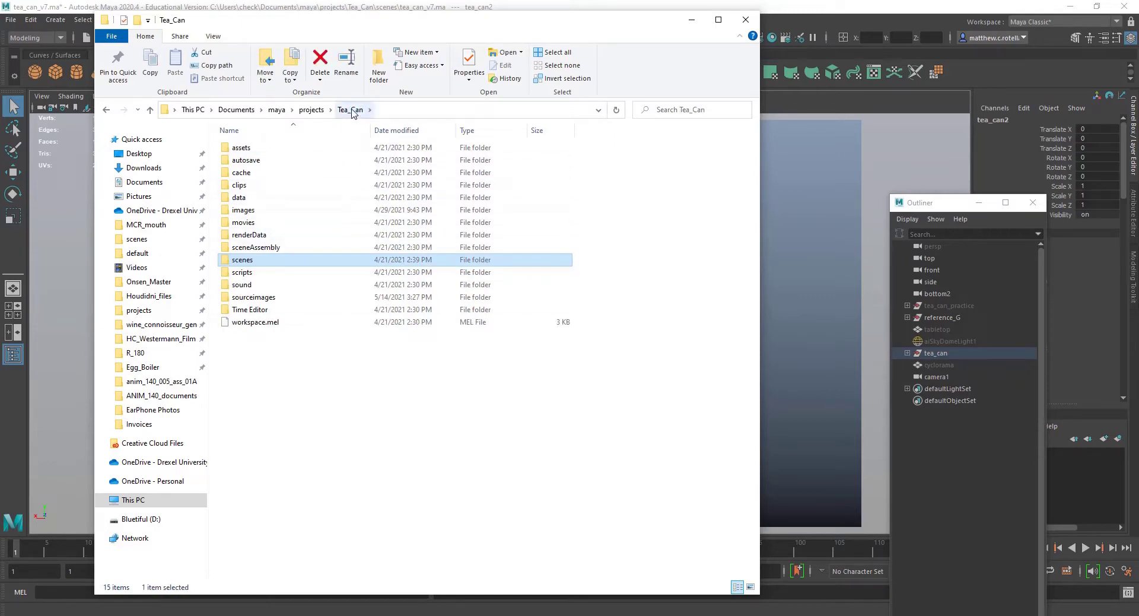
left_click(309, 109)
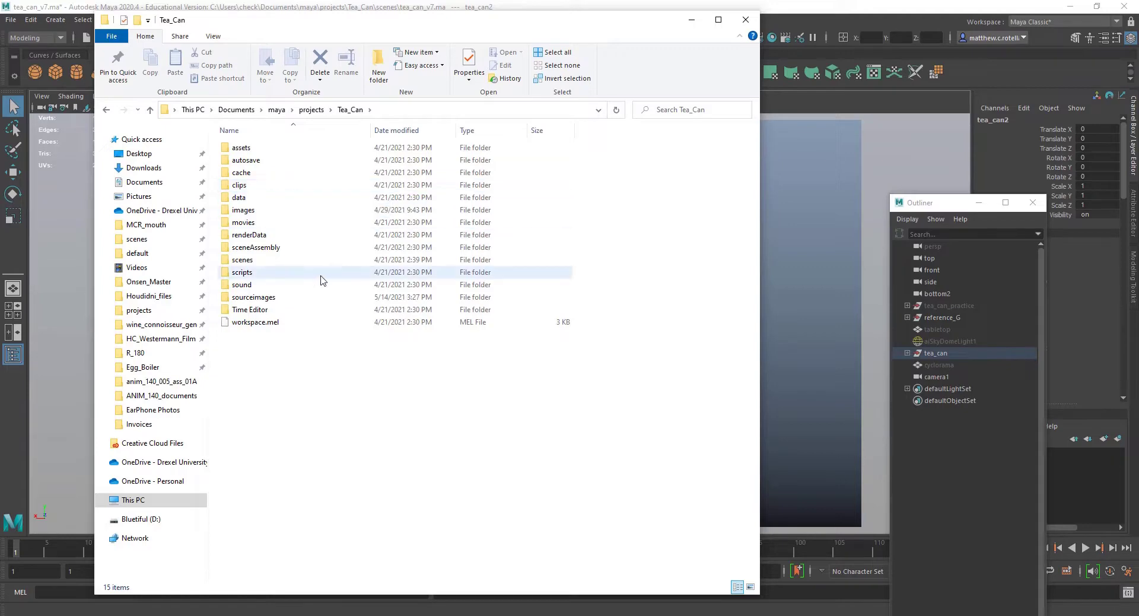
double_click(290, 259)
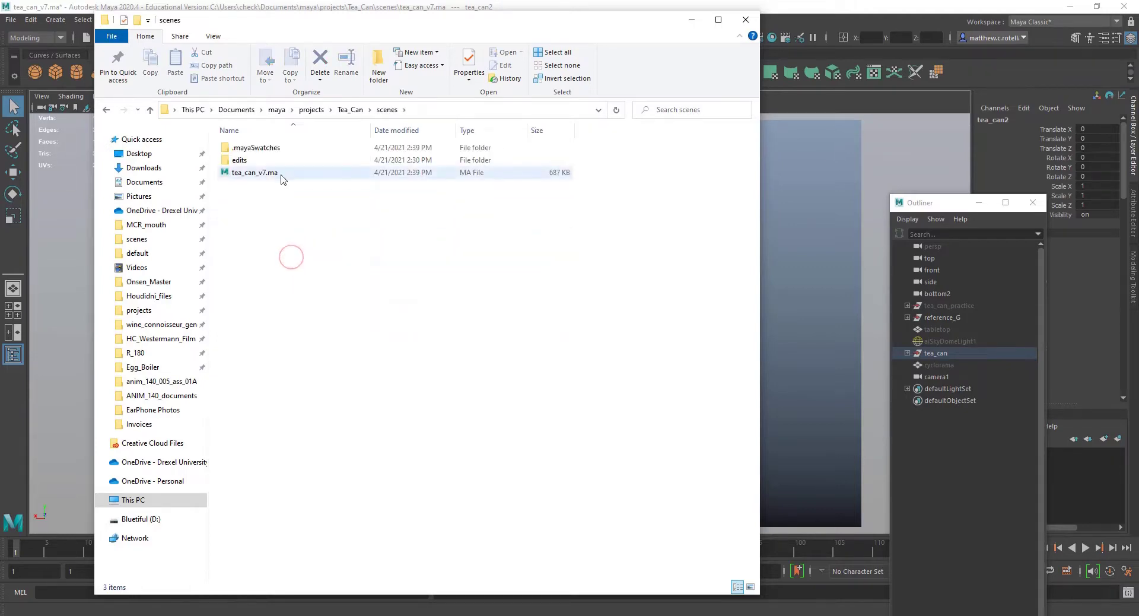
left_click(350, 110)
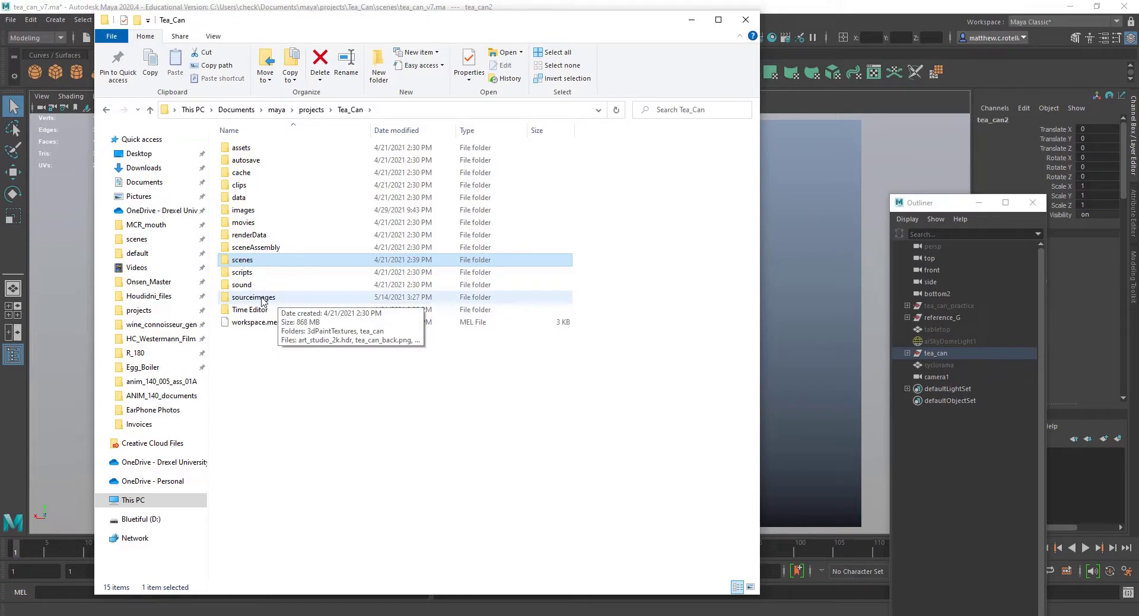
- Examine the texture and reference files in the Tea_Can project's sourceimages folder and its tea_can subfolder
left_click(255, 210)
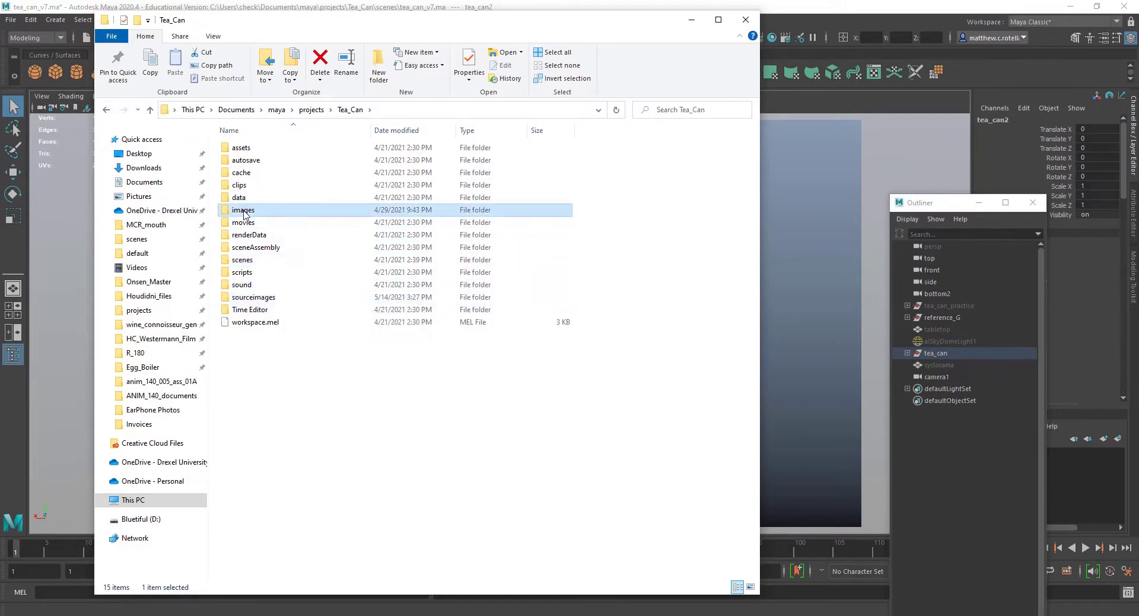
left_click(249, 300)
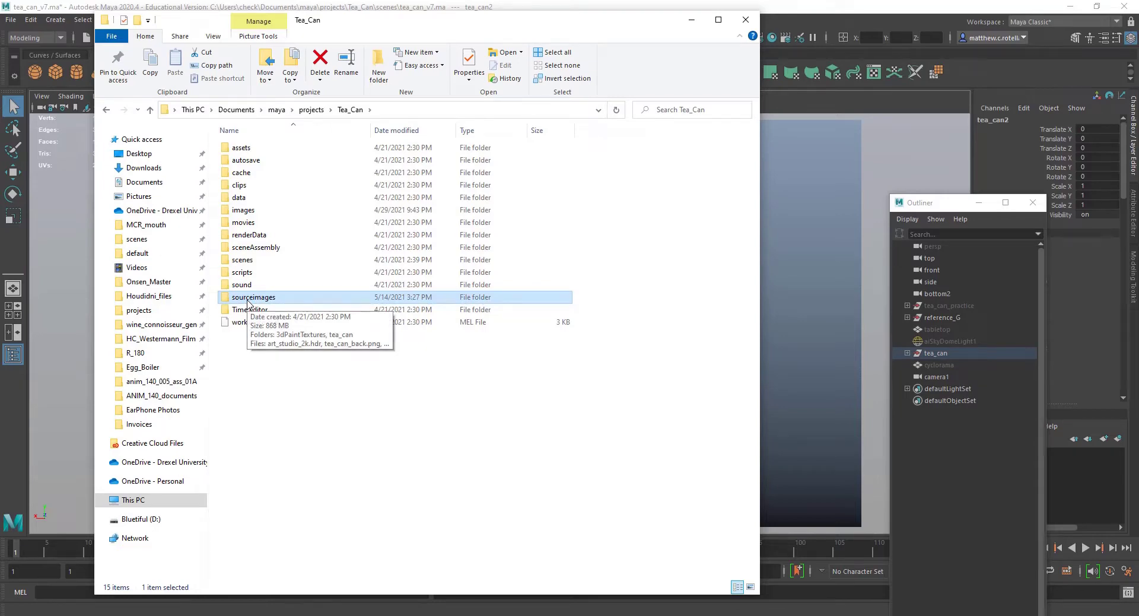
double_click(248, 300)
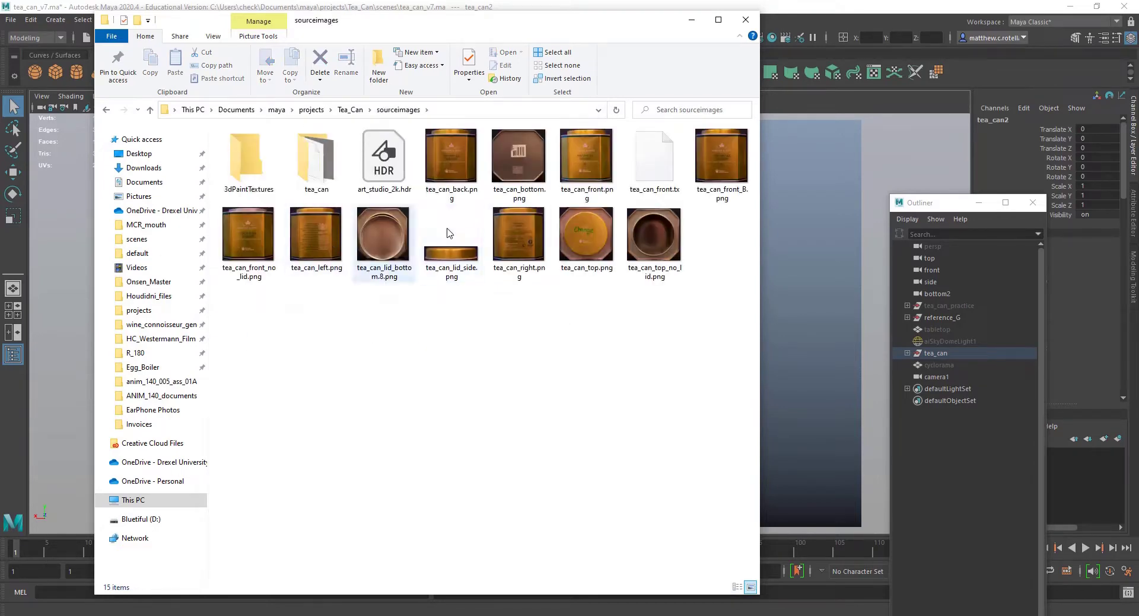
double_click(324, 161)
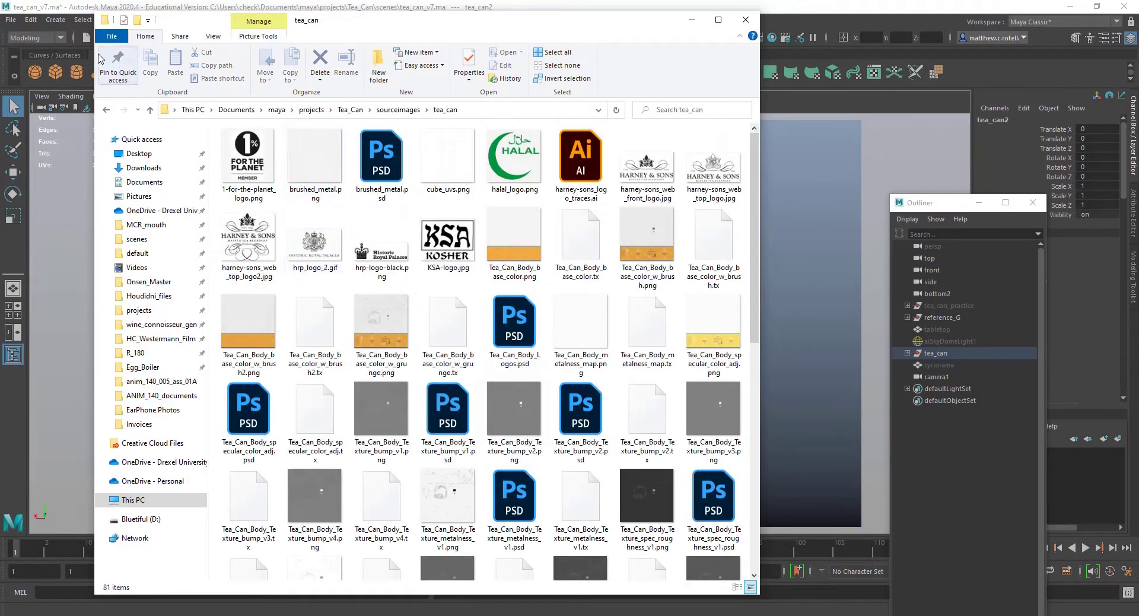
left_click(107, 110)
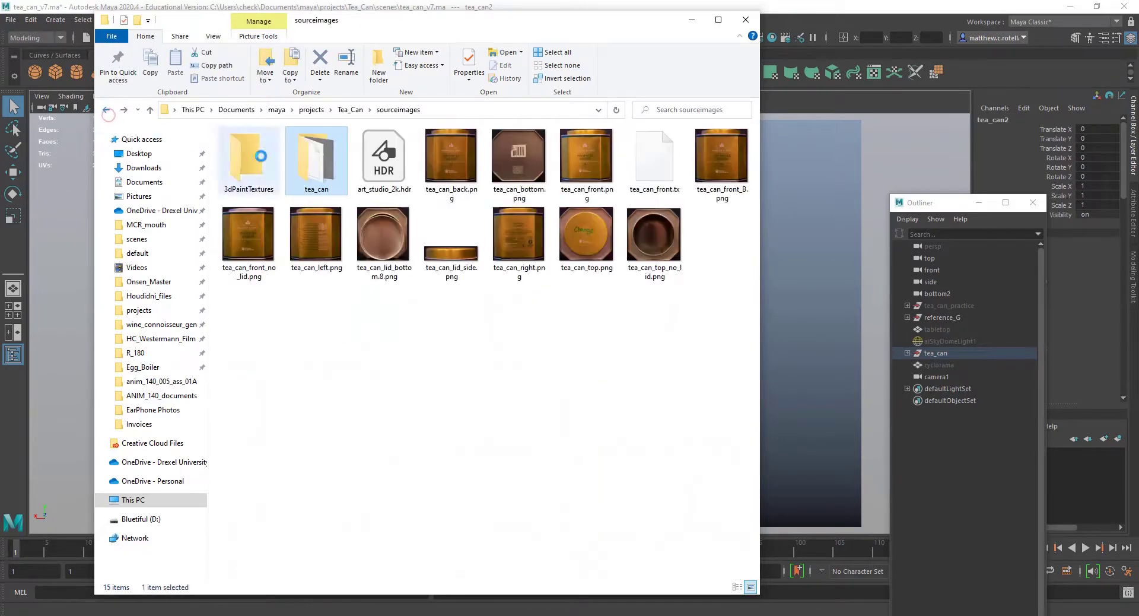
- Look through the project's images folder, viewing the render NR_07_AAsamples8_lightsamples8.png and selecting Tea_Can_Body_UV.png in the tea_can subfolder
left_click(350, 110)
double_click(265, 210)
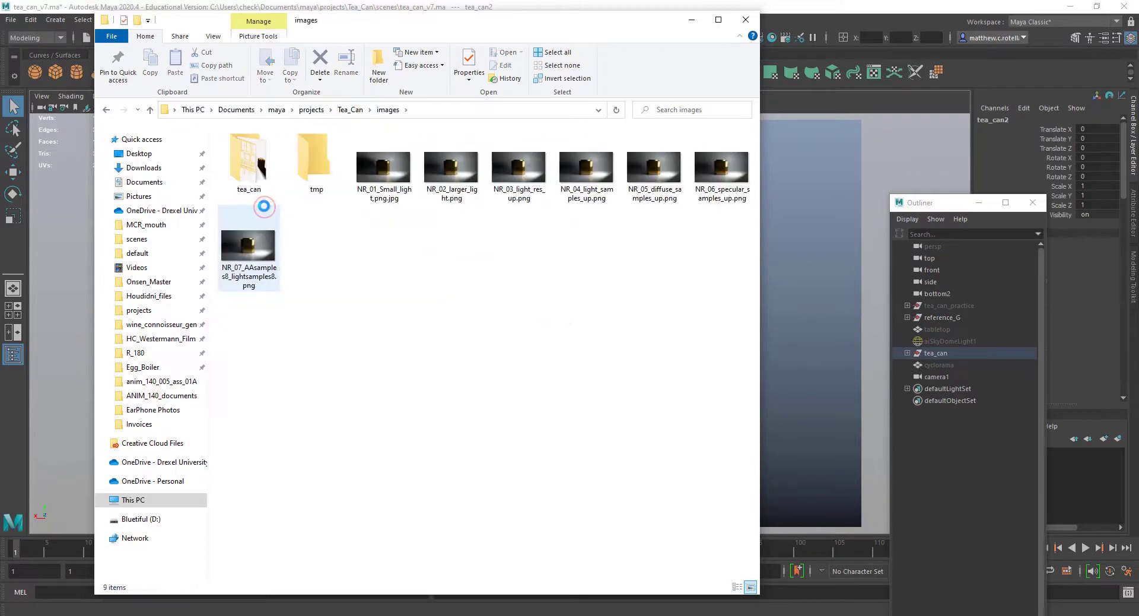
double_click(238, 244)
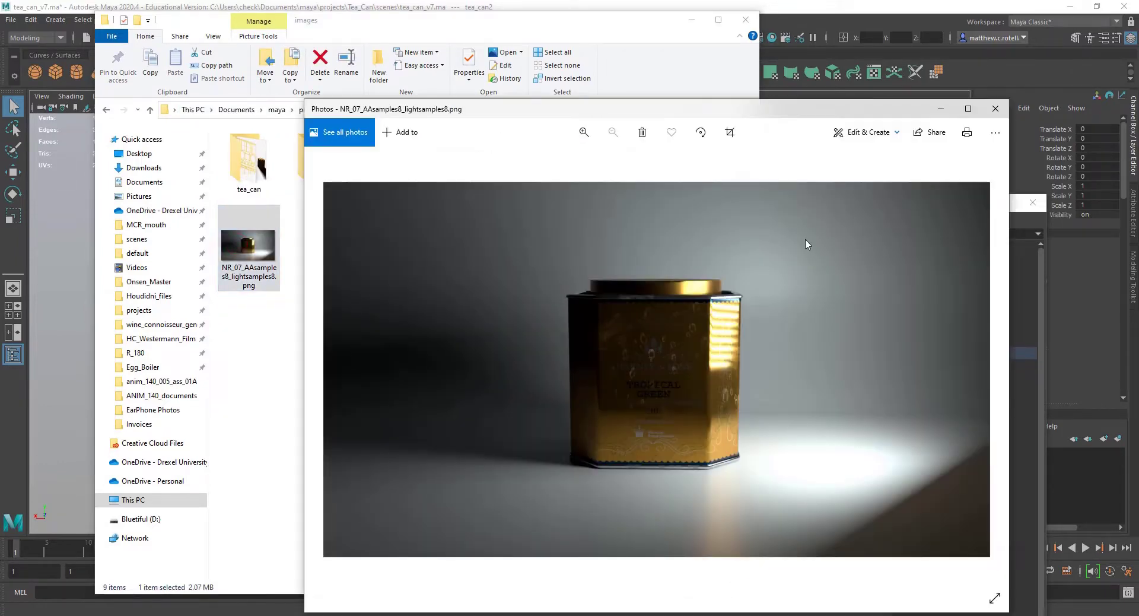
left_click(995, 109)
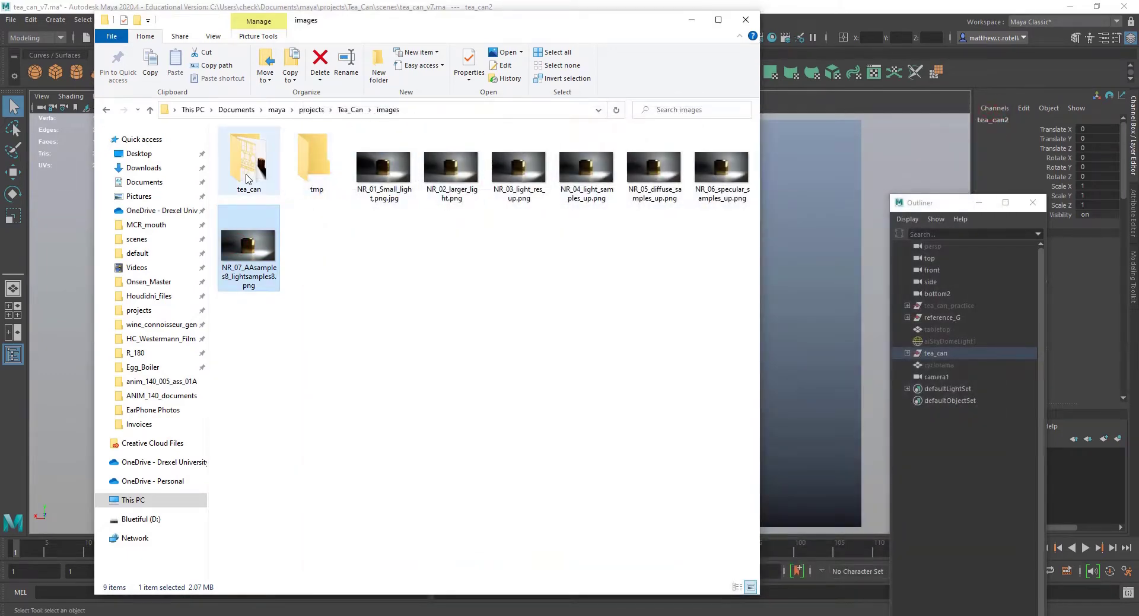
double_click(248, 178)
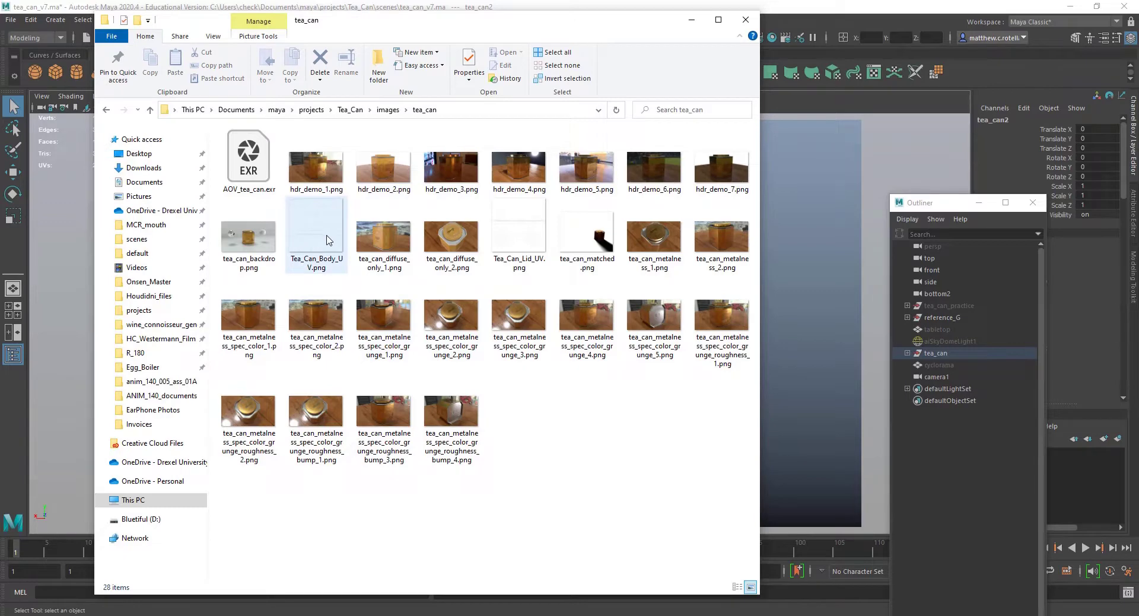
left_click(307, 234)
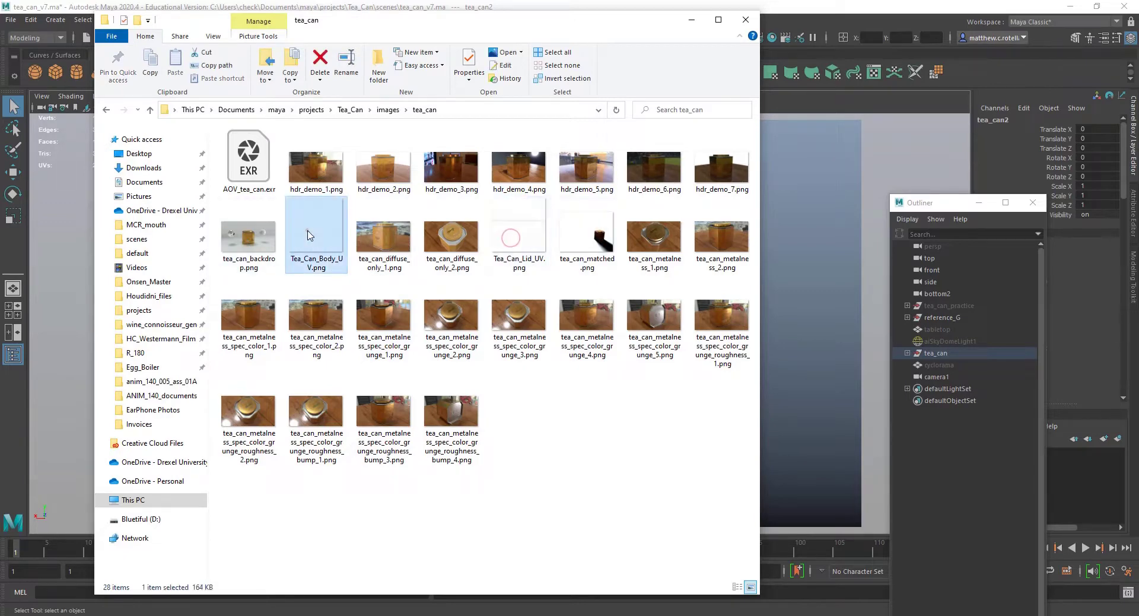
- Return to the Tea_Can project folder and examine the texture and reference images stored in sourceimages
left_click(107, 116)
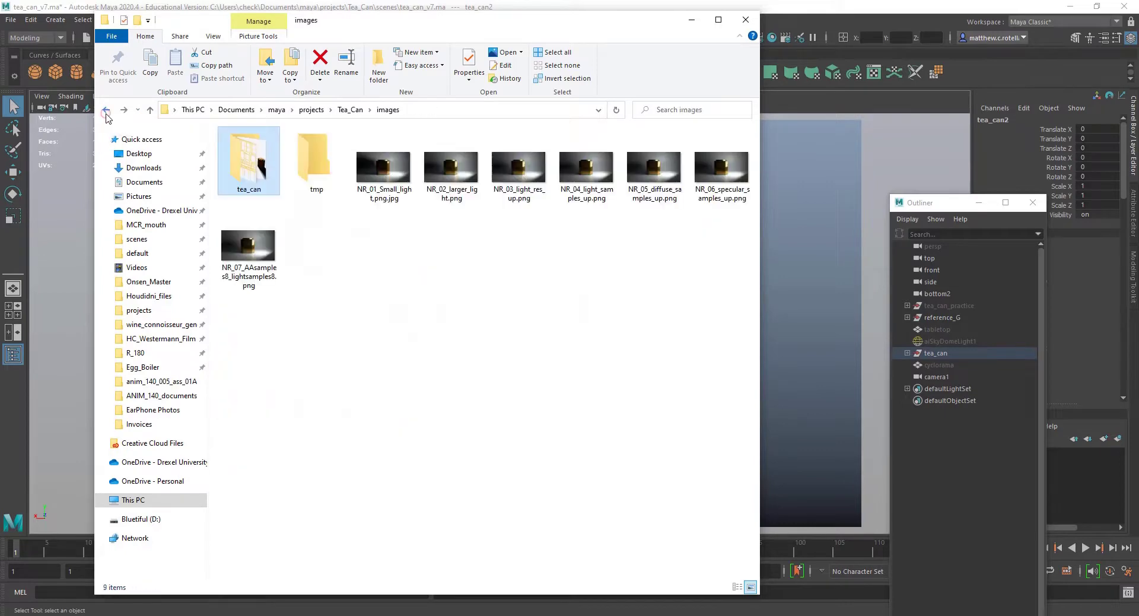
left_click(349, 109)
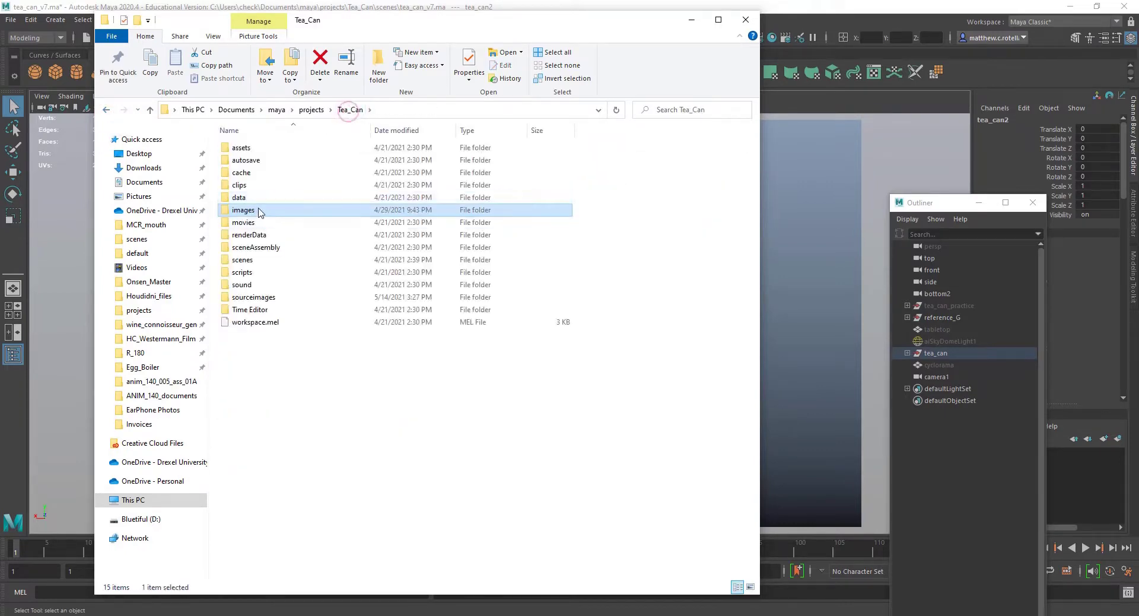
left_click(261, 295)
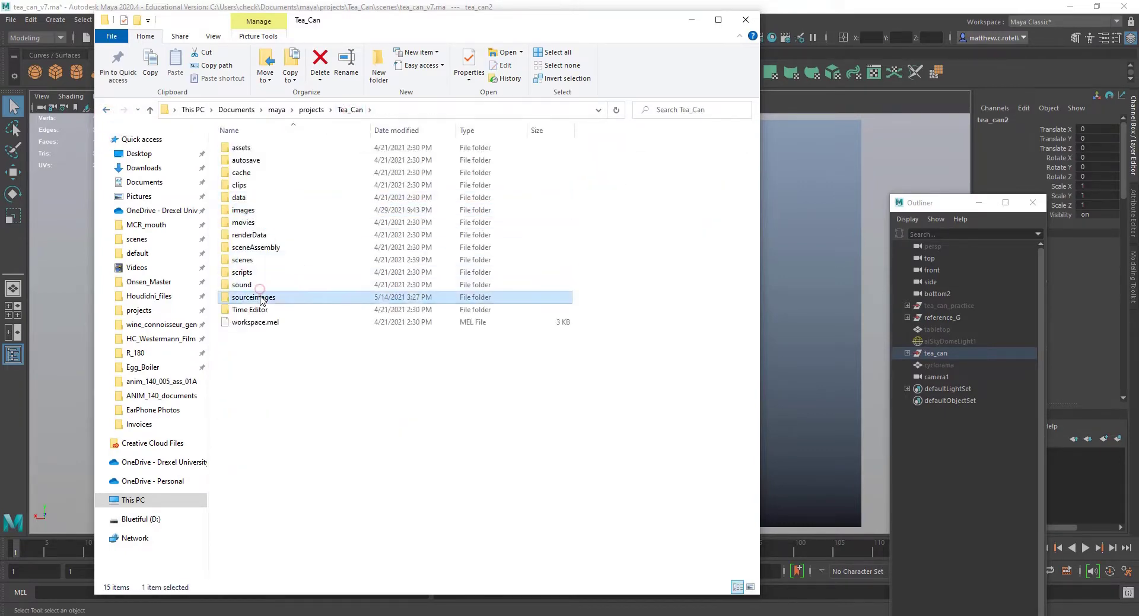
double_click(260, 297)
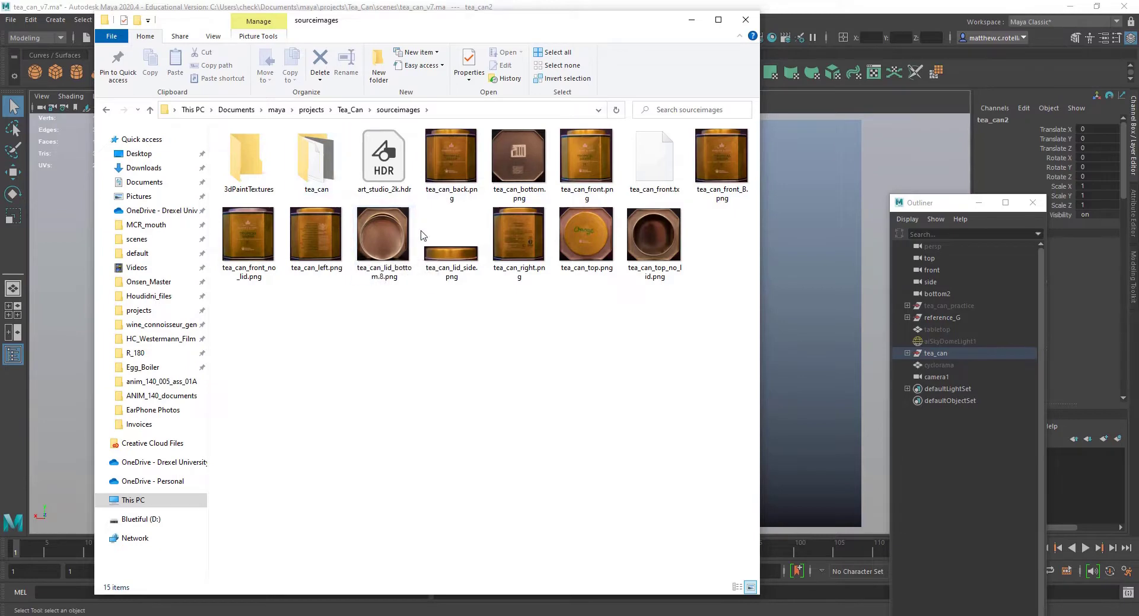
- Examine the contents of the Tea_Can project's scenes and assets folders, returning to the project folder after each
left_click(349, 114)
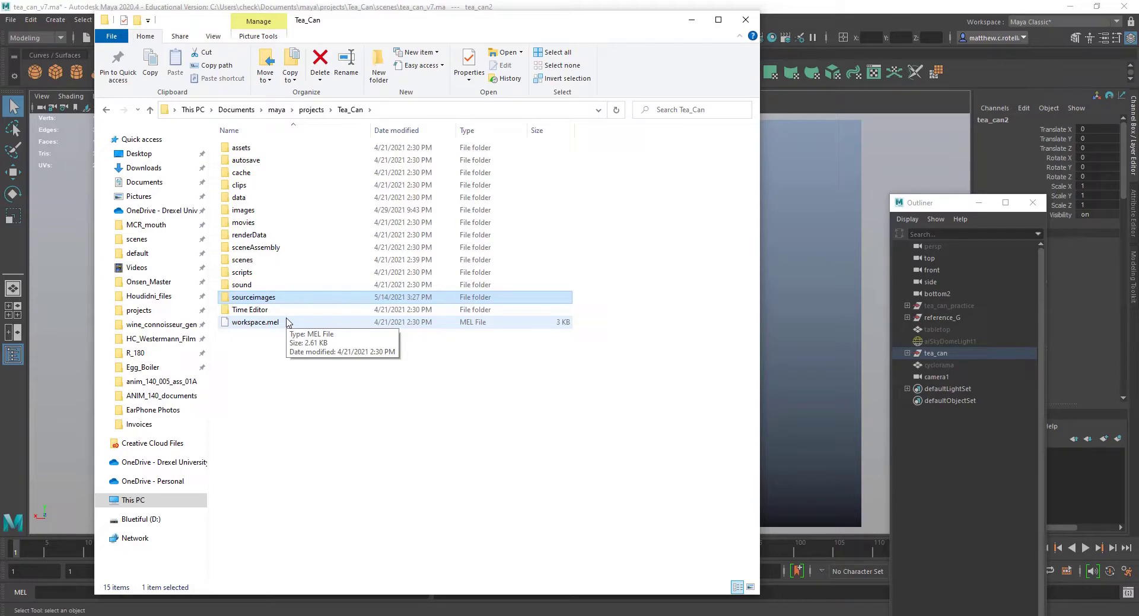
double_click(239, 261)
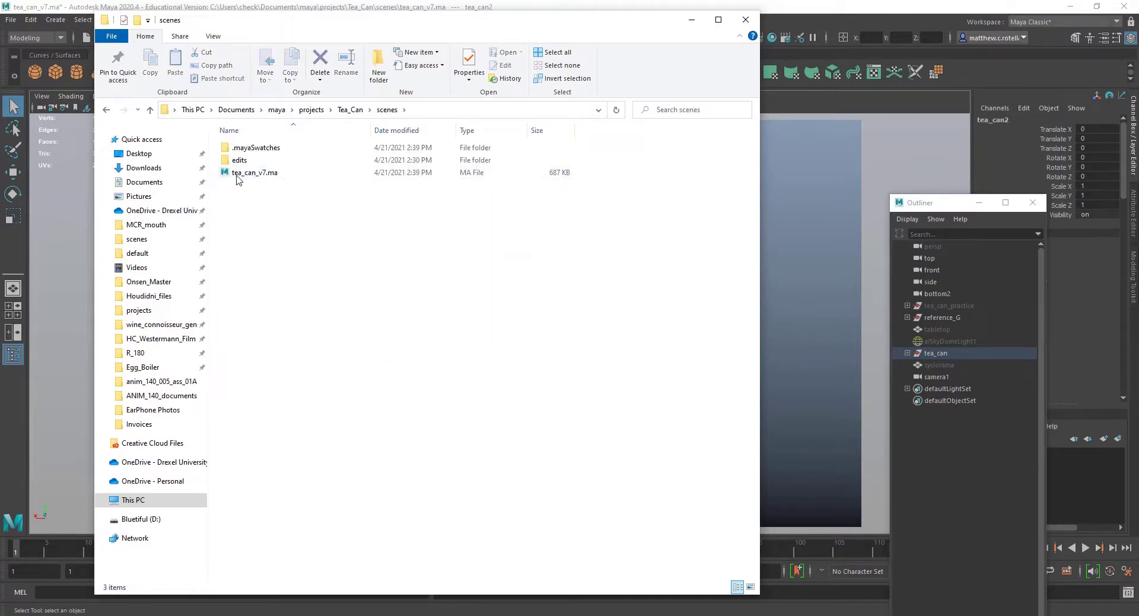
left_click(102, 111)
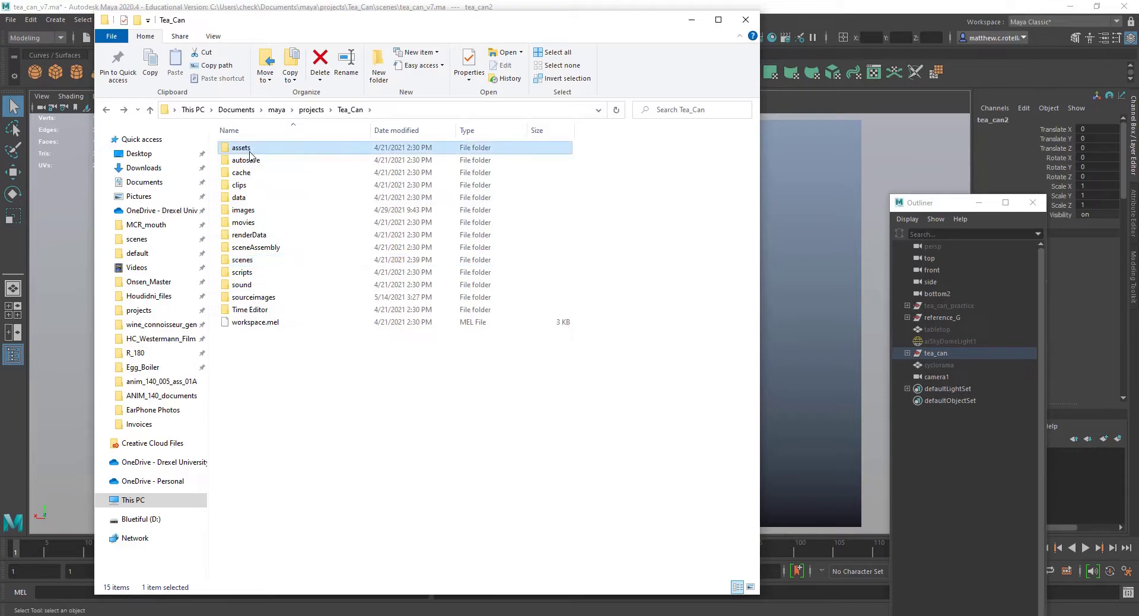
double_click(243, 148)
left_click(106, 109)
- Move the File Explorer window aside, switch to Maya and inspect the textured tea can model from several angles and up close
left_click_drag(431, 25, 792, 98)
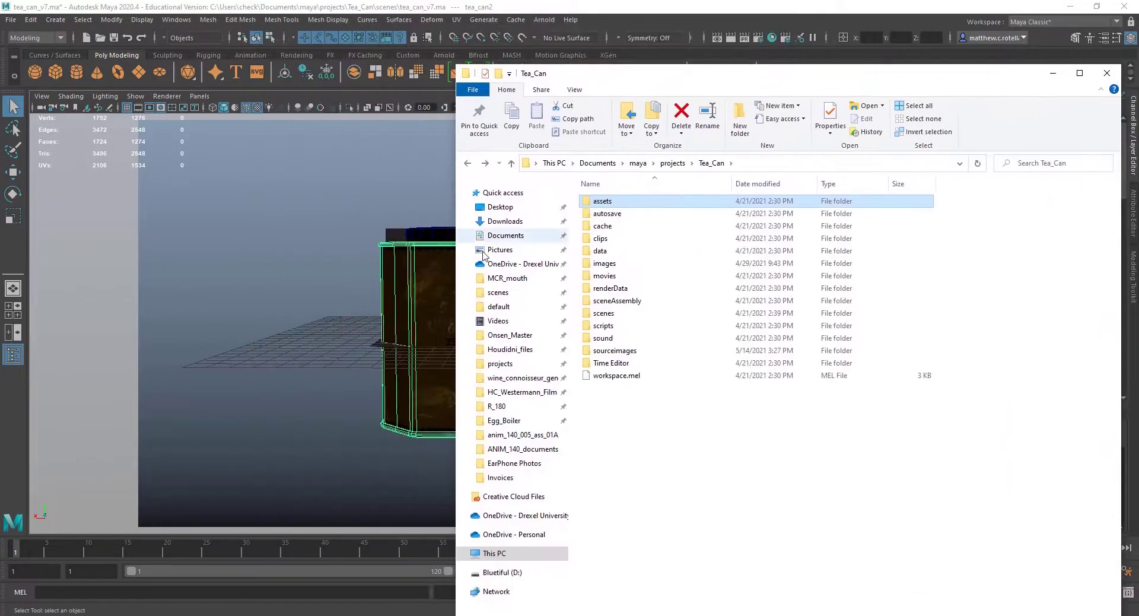
left_click(330, 349)
left_click_drag(538, 348, 633, 326, "alt")
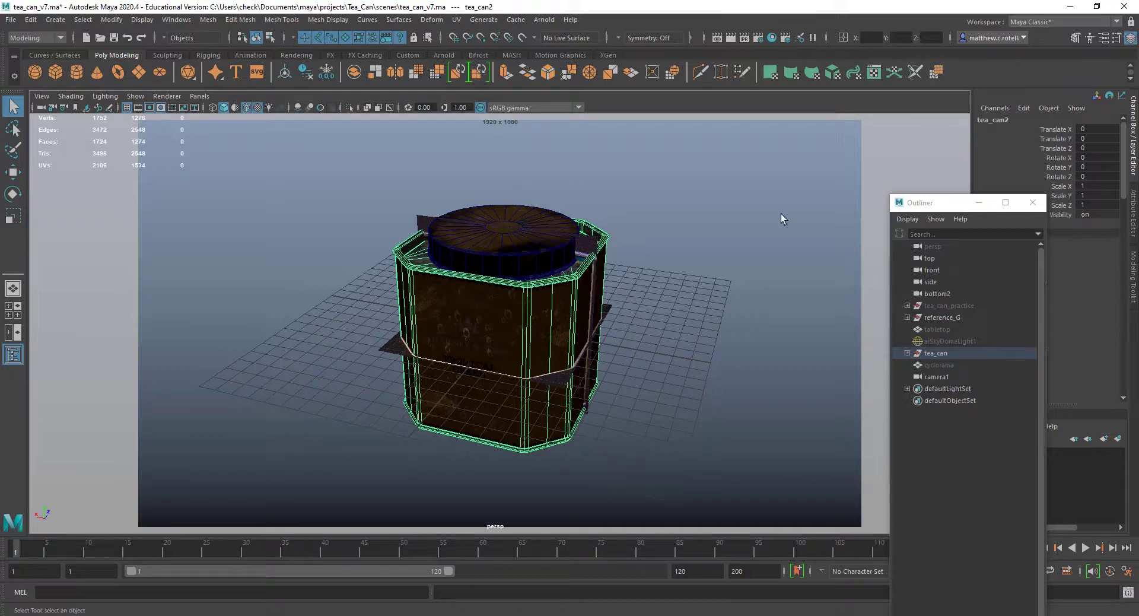
left_click_drag(598, 286, 592, 254, "alt")
right_click_drag(592, 254, 580, 351, "alt")
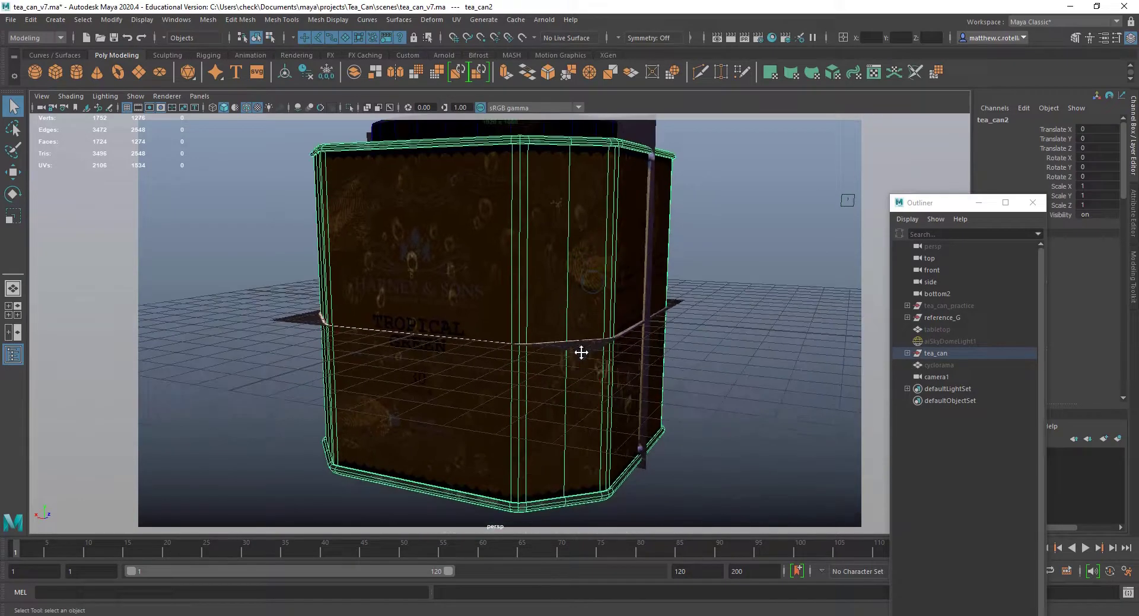